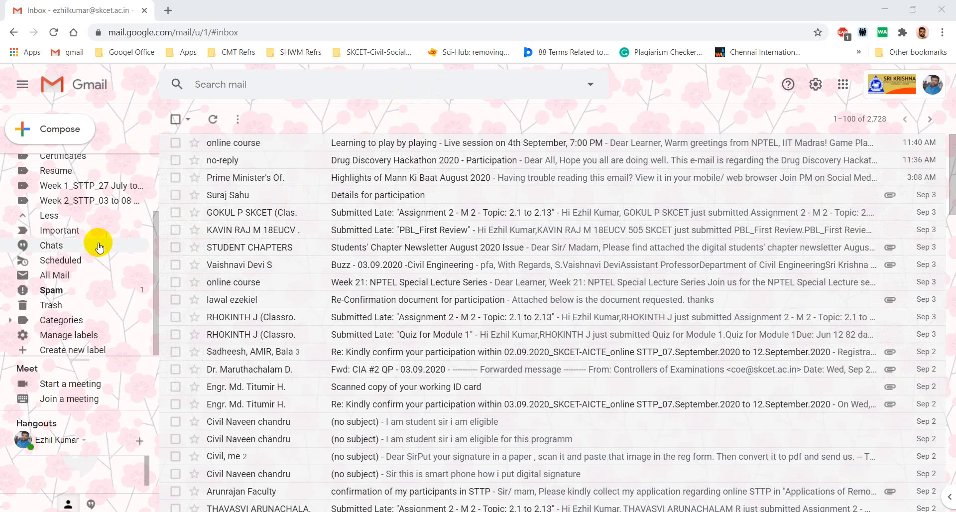
Switch from Gmail to Google Calendar and start a new event with its full set of options
scroll(98, 246, "up", 2)
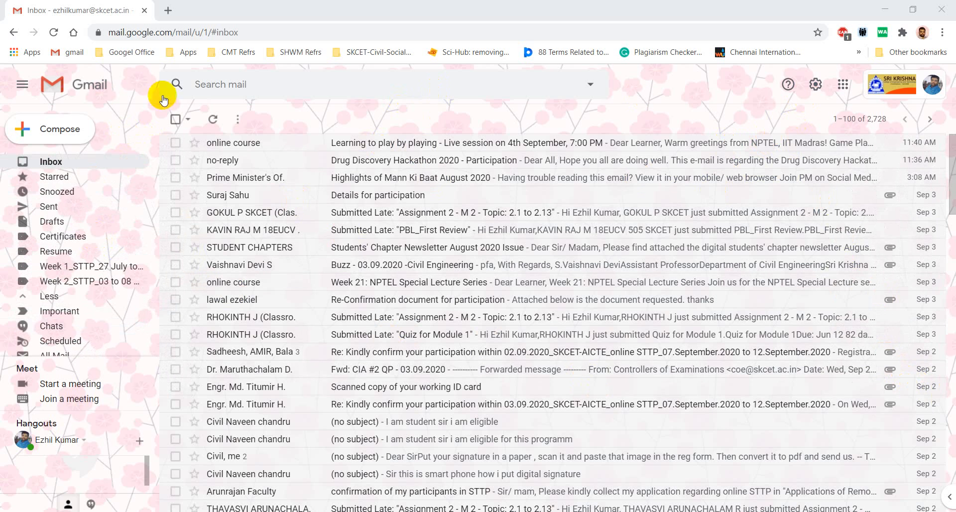
left_click(842, 90)
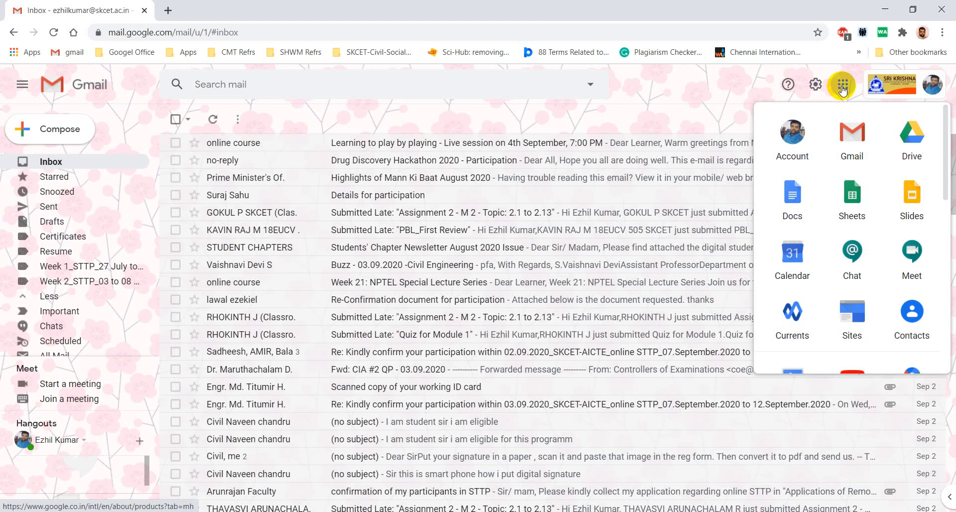
left_click(793, 255)
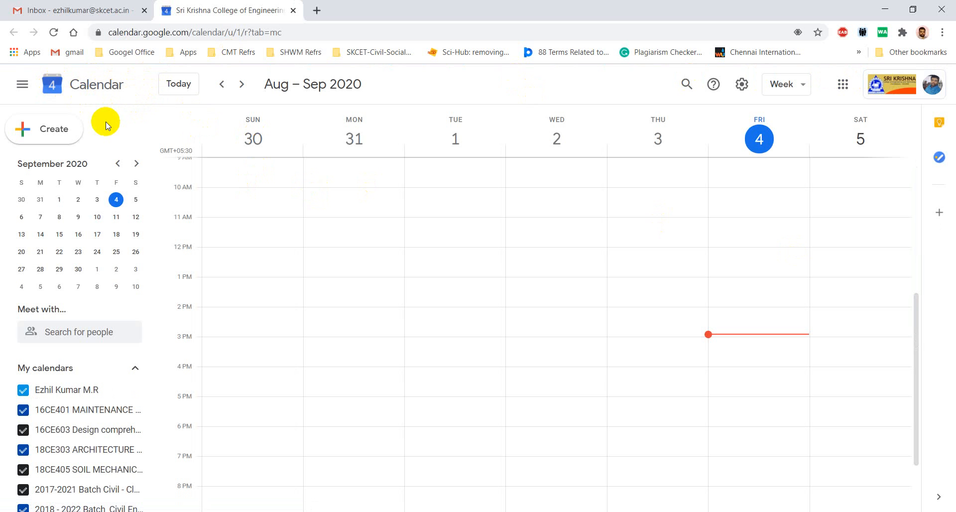
left_click(42, 141)
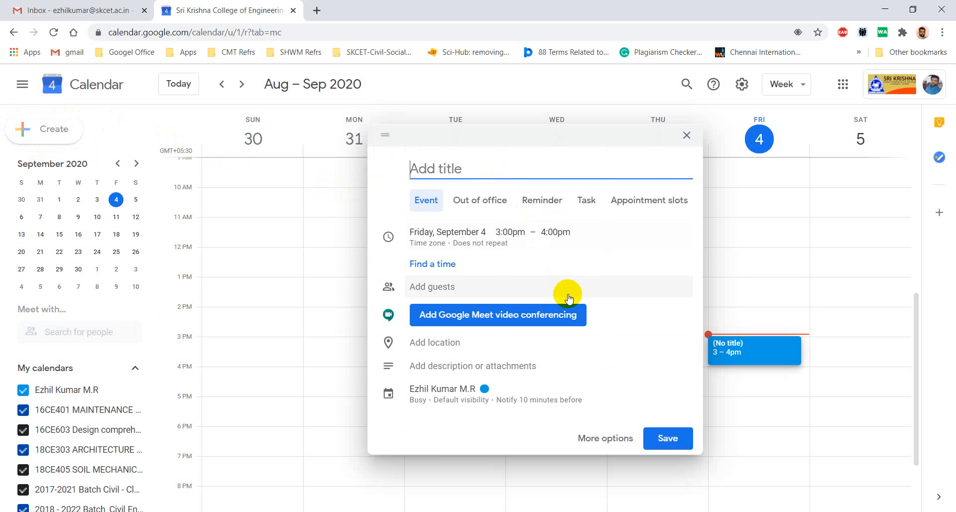
left_click(610, 441)
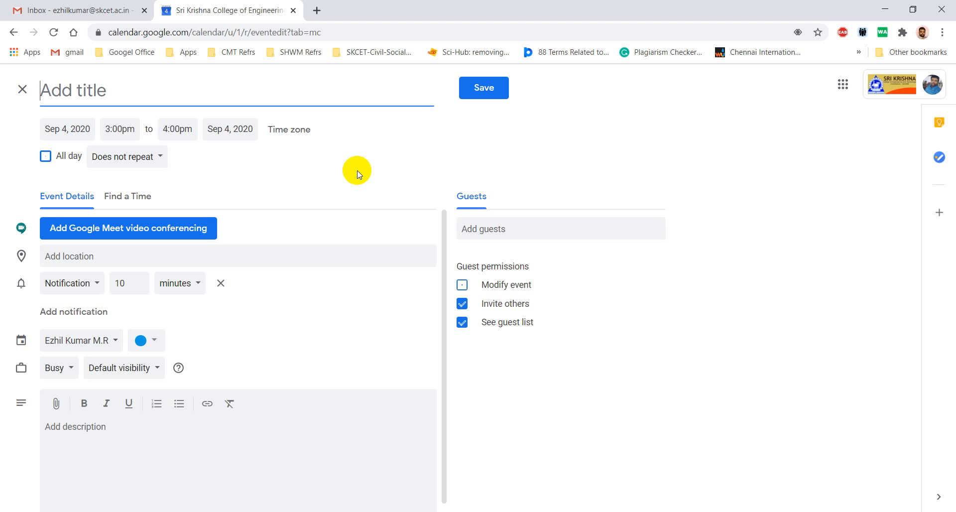
Title the event "Week 3_Online STTP_AICTE & SKCET"
type("Week")
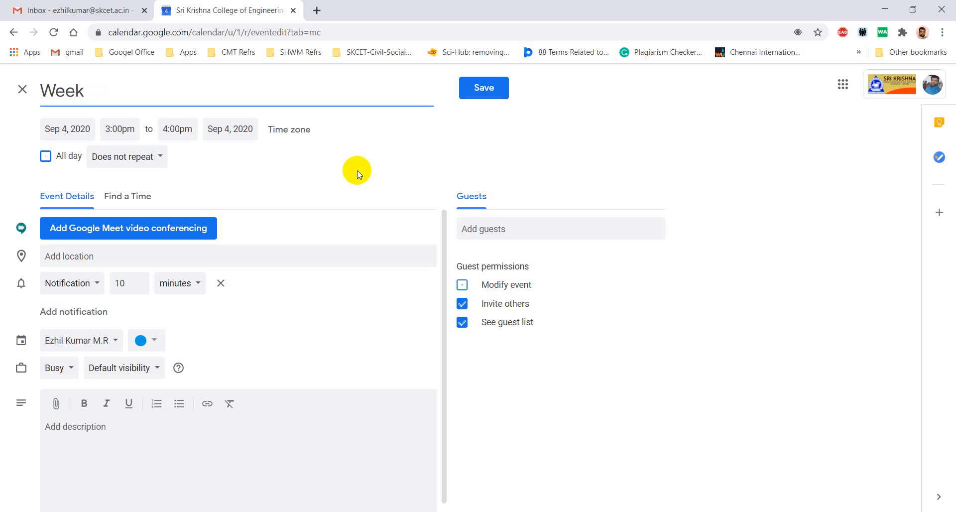
type(" 3_S")
key("BackSpace")
type("Online S")
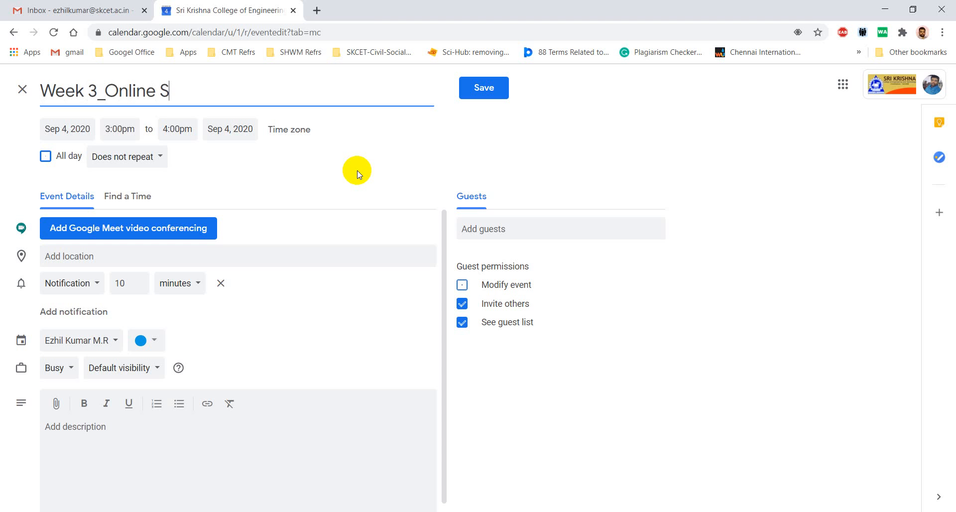
type("TTP_AICTE ")
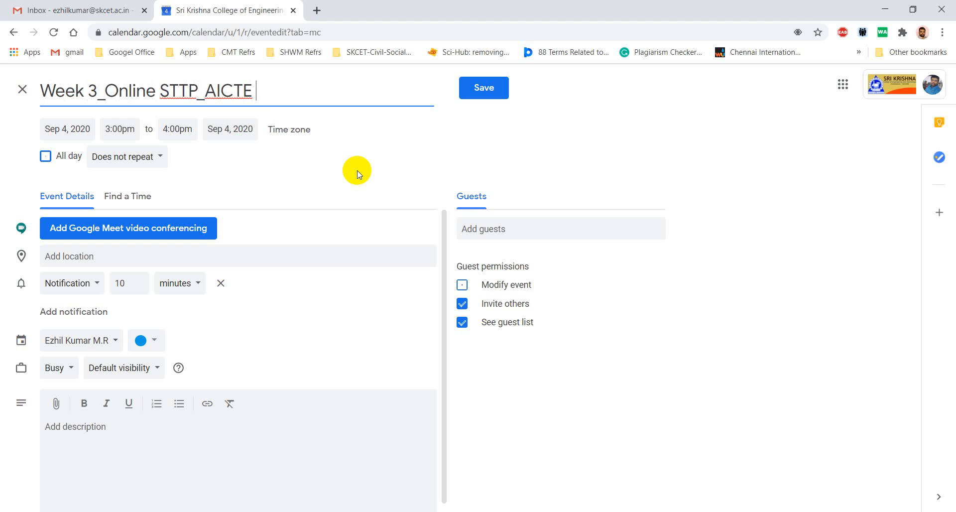
type("& SKCE")
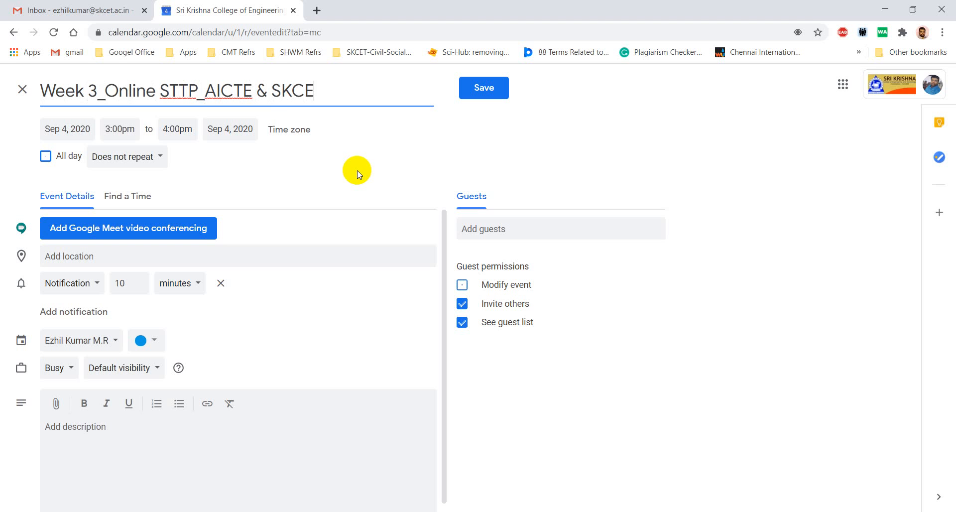
type("T")
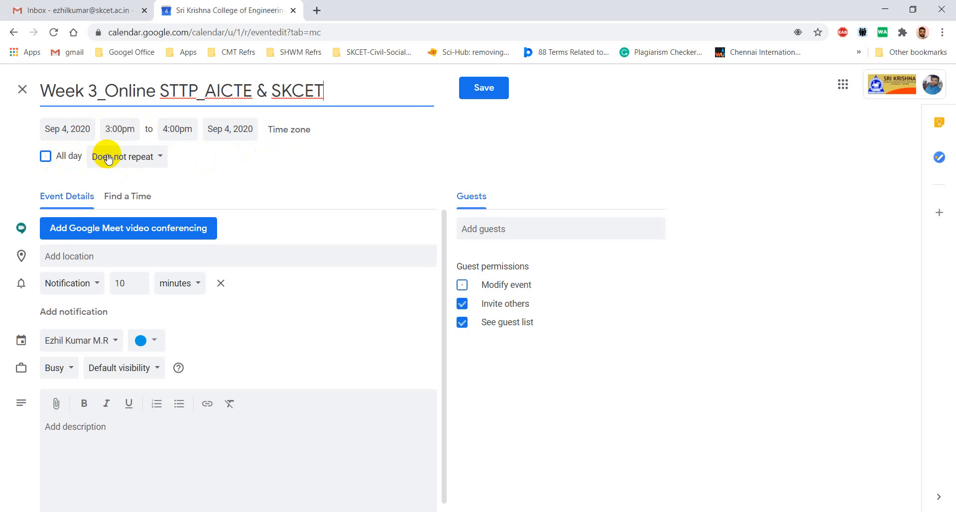
Set the event's start to Sep 6, 2020 at 1:00am
left_click(77, 131)
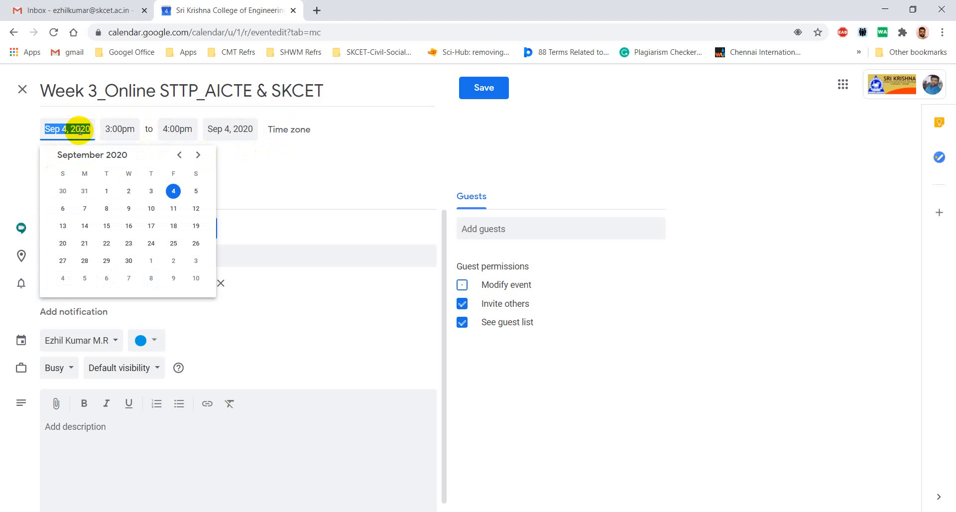
left_click(63, 210)
left_click(128, 129)
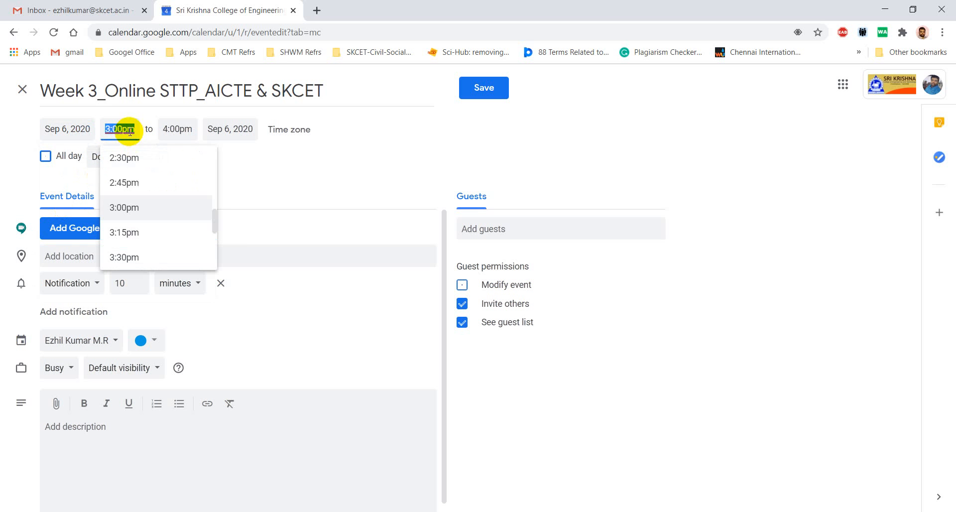
scroll(129, 174, "up", 20)
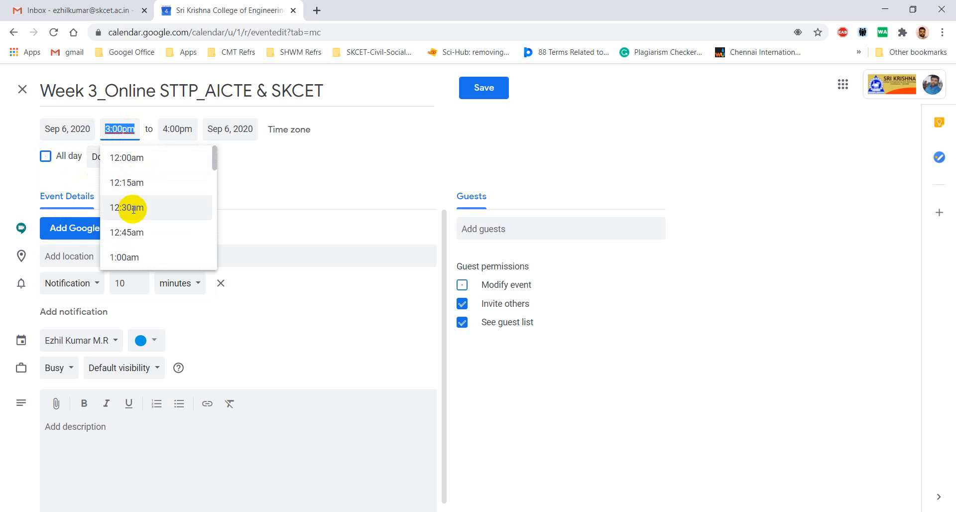
scroll(132, 211, "down", 2)
left_click(185, 194)
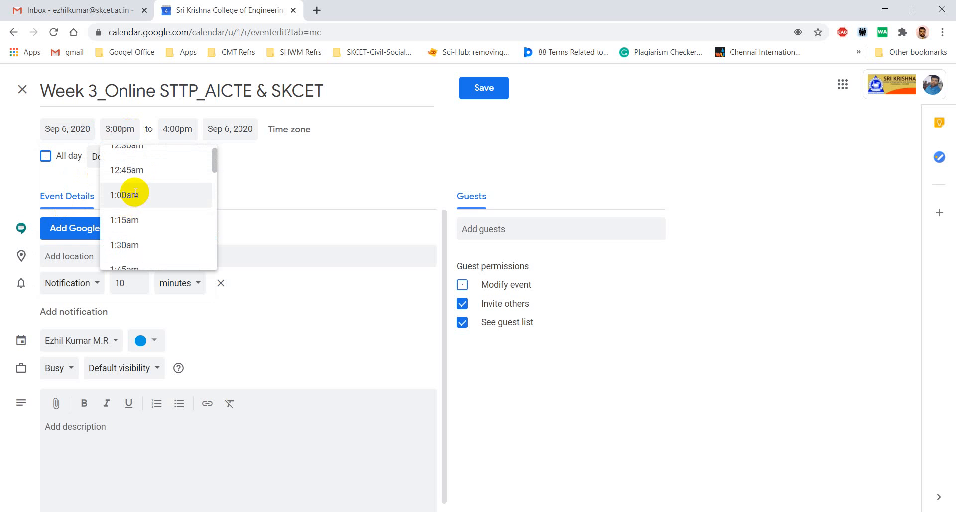
Set the event's end to Sep 12, 2020 at 11:30pm
left_click(188, 125)
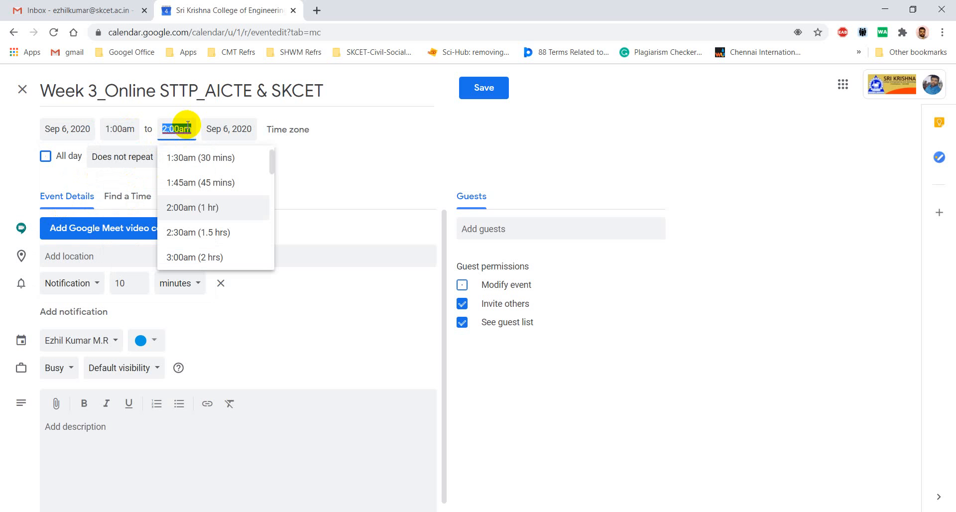
left_click(223, 127)
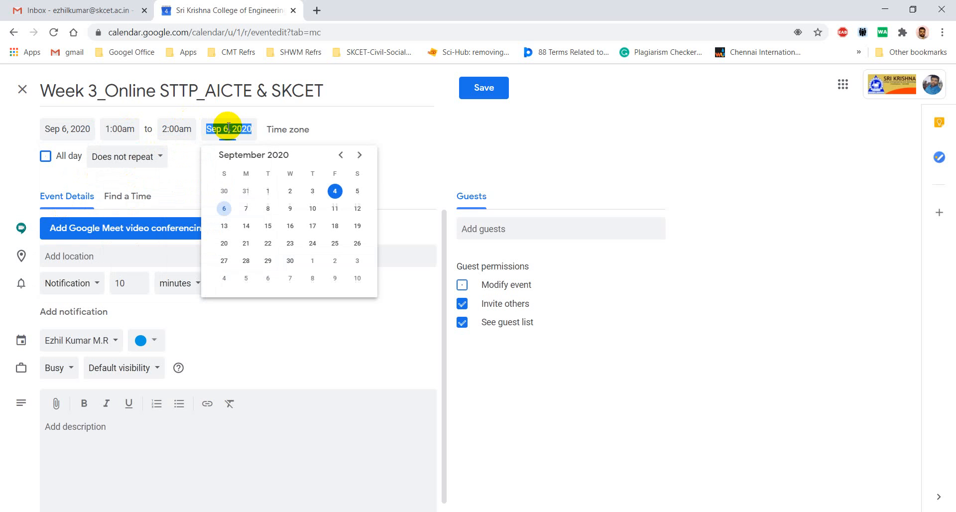
left_click(357, 211)
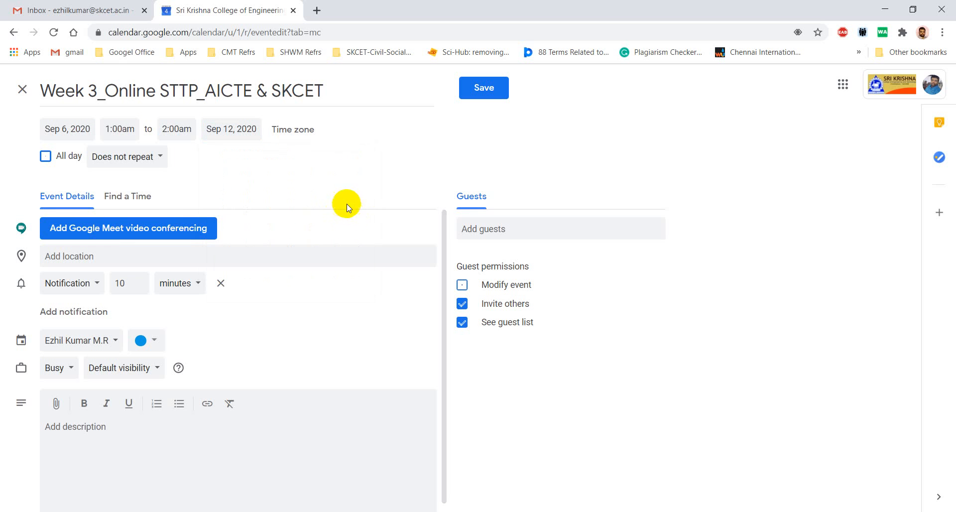
left_click(182, 129)
scroll(202, 220, "down", 20)
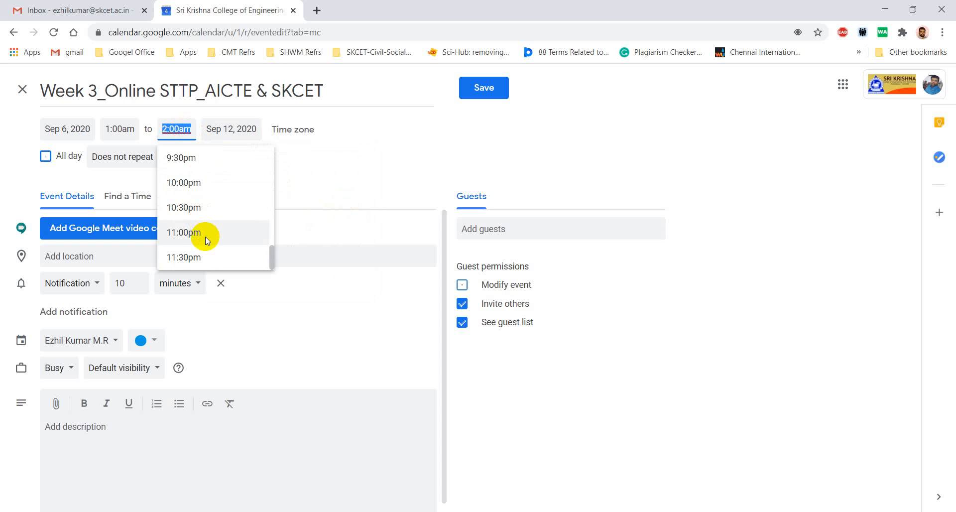
left_click(201, 253)
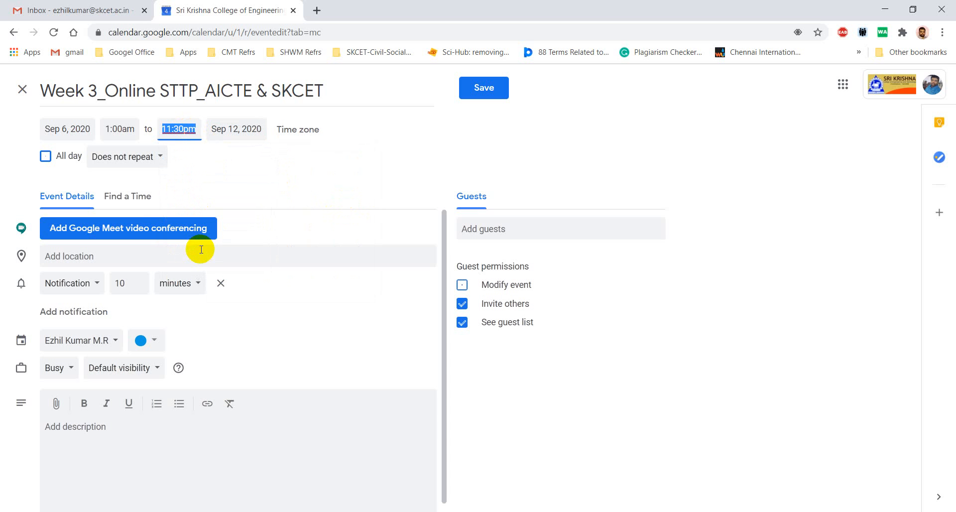
left_click(235, 157)
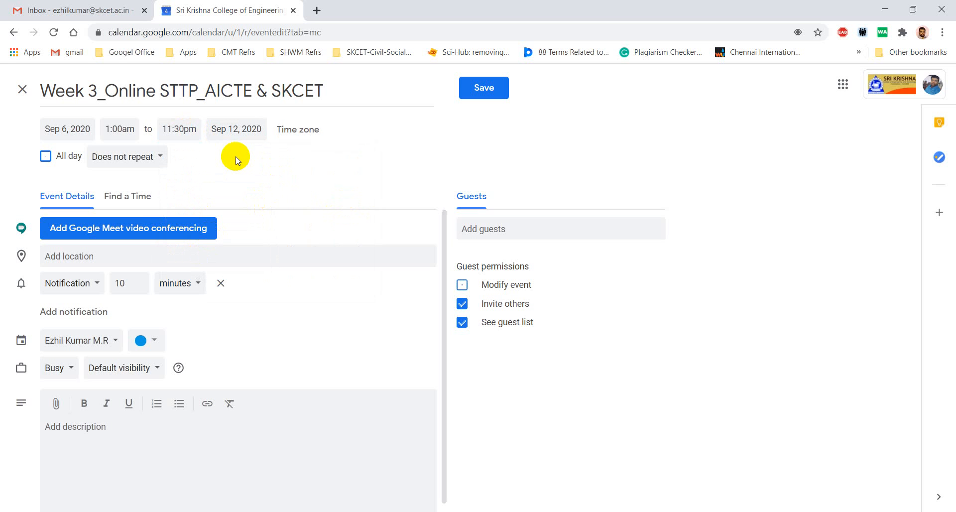
left_click(46, 157)
left_click(45, 157)
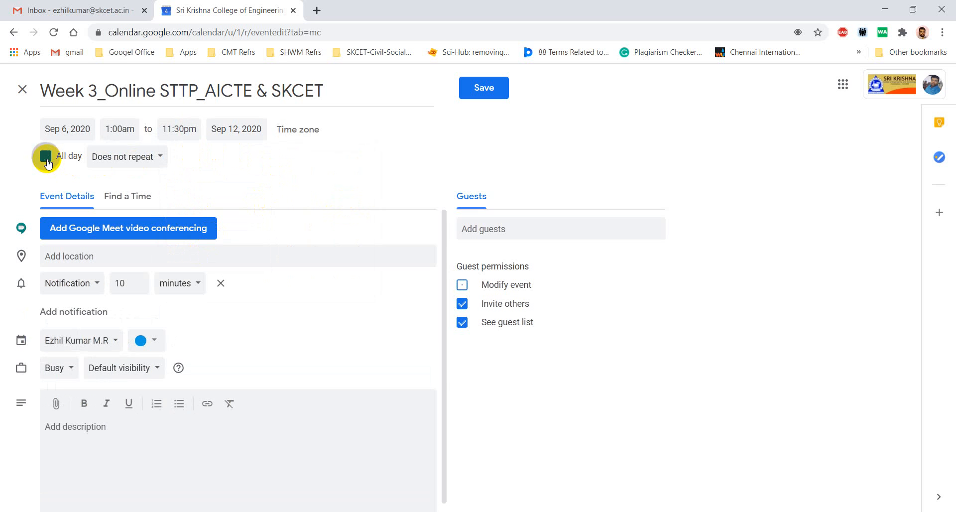
left_click(46, 158)
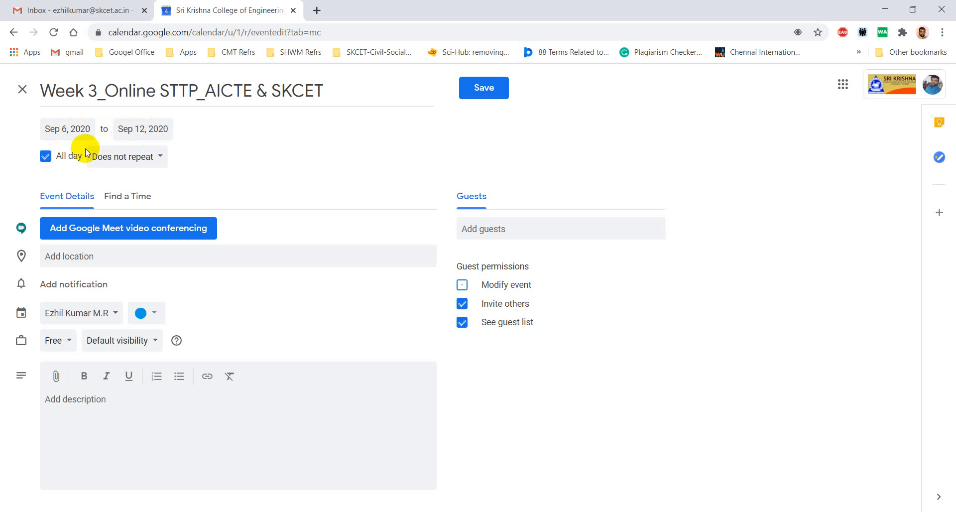
left_click(46, 157)
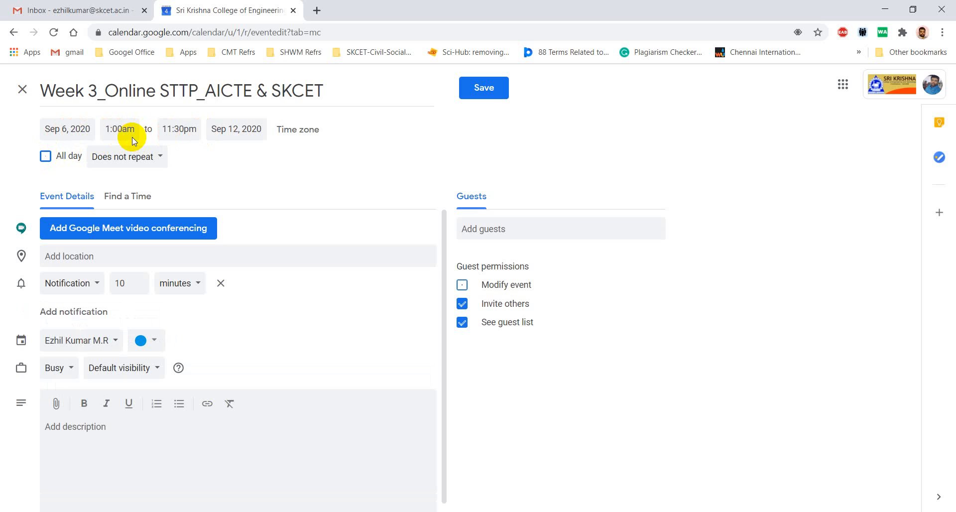
Keep the event as "Does not repeat" and apply the time zone (GMT+05:30) India Standard Time - Kolkata
left_click(159, 159)
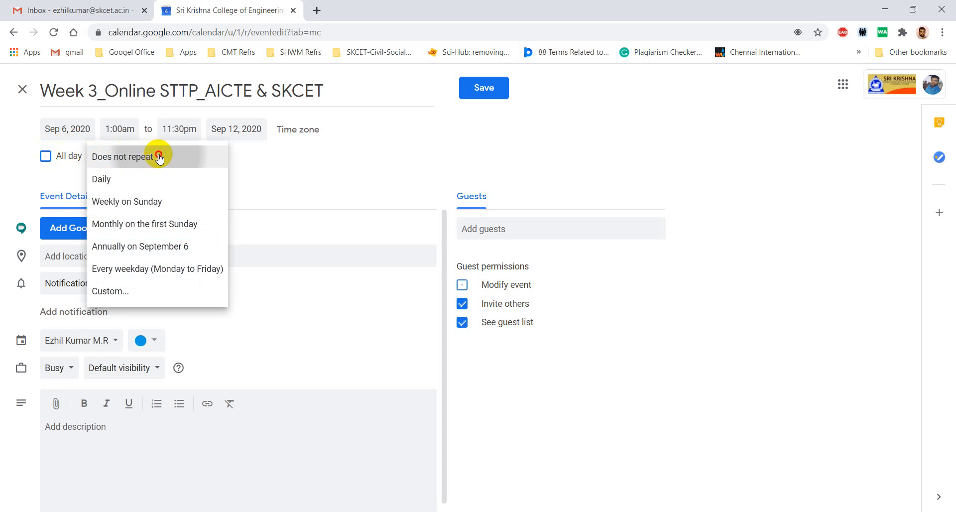
left_click(159, 157)
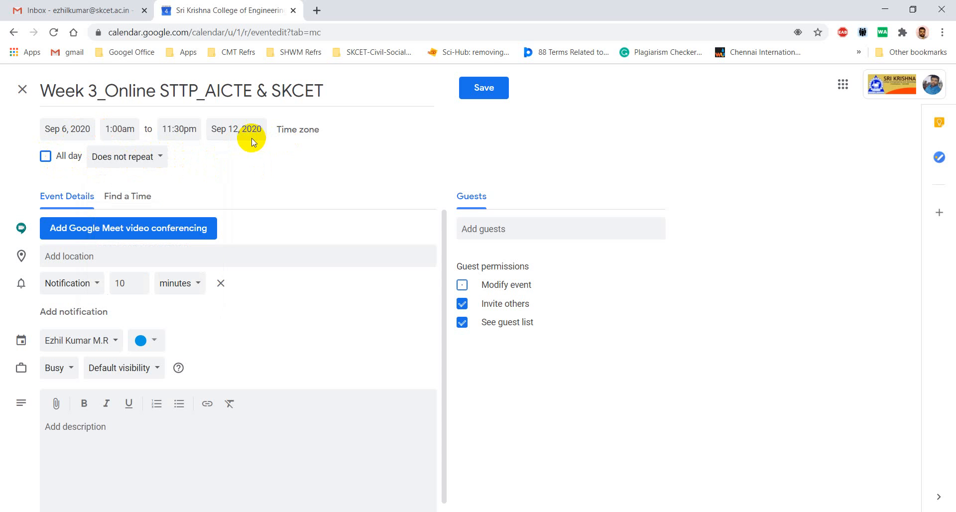
left_click(299, 133)
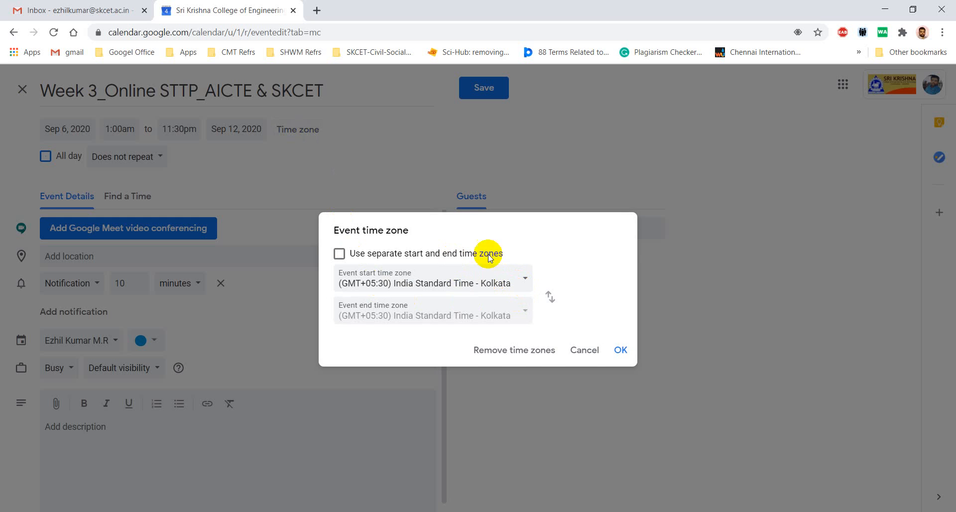
left_click(621, 350)
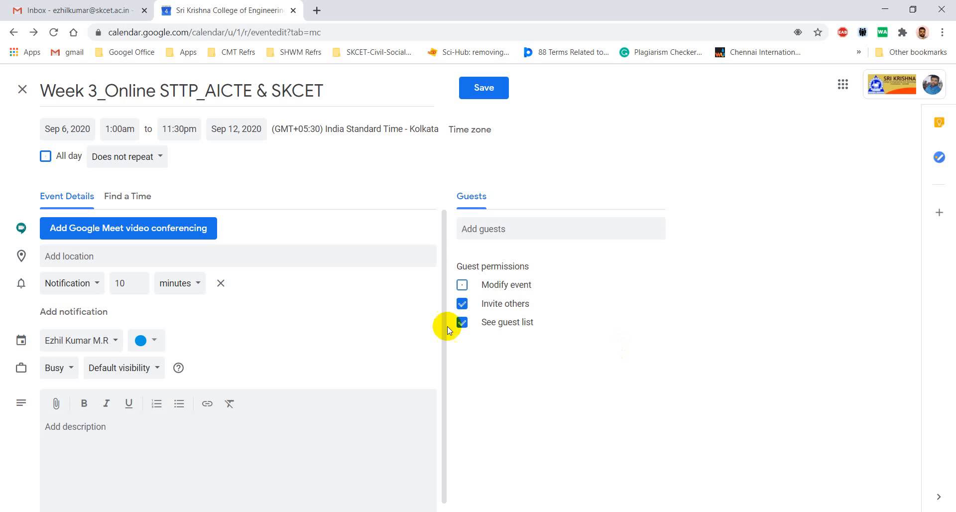
Set the event location to Sri Krishna College of Engineering and Technology in Kuniyamuthur and add Google Meet video conferencing
left_click(103, 257)
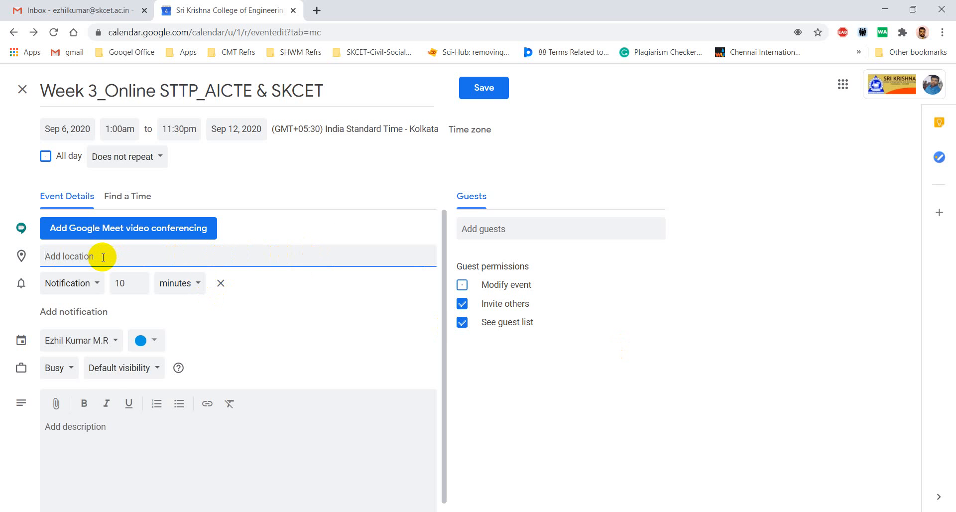
type("Sri")
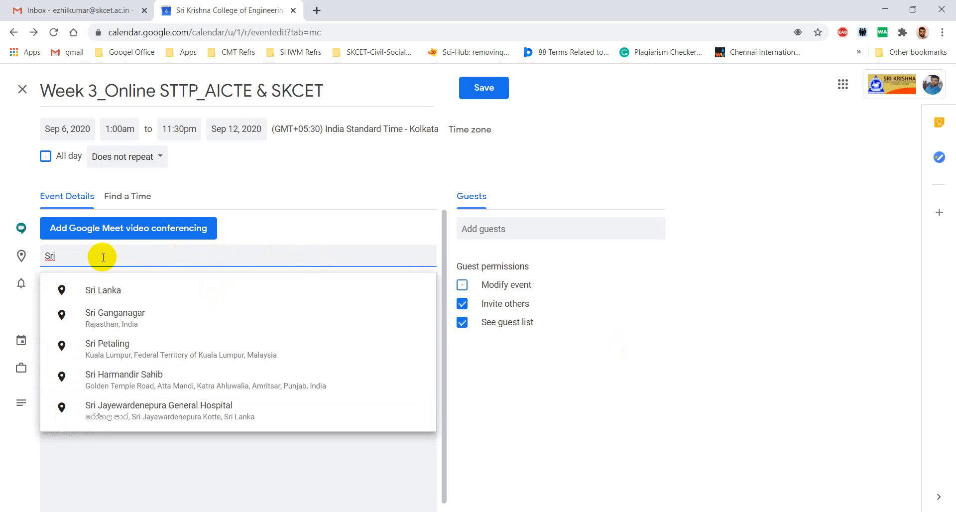
type(" Krishna")
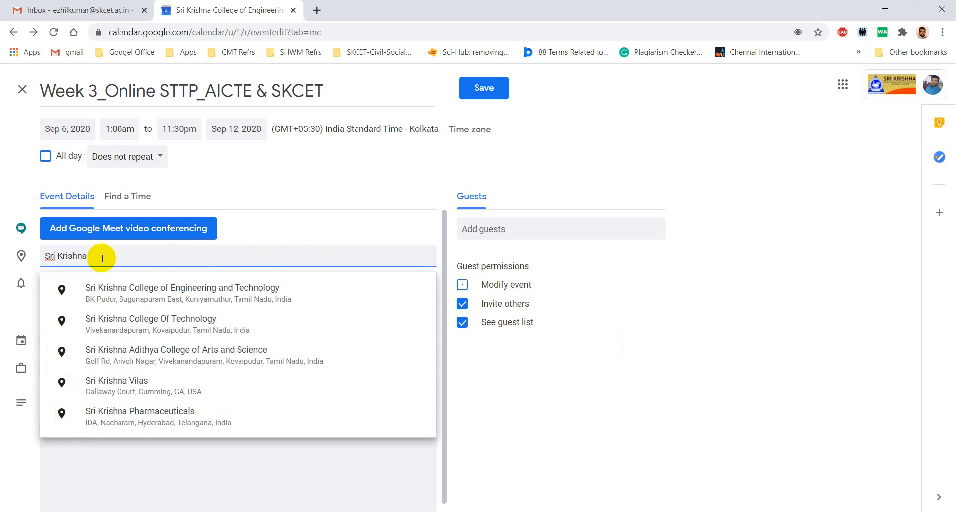
left_click(127, 293)
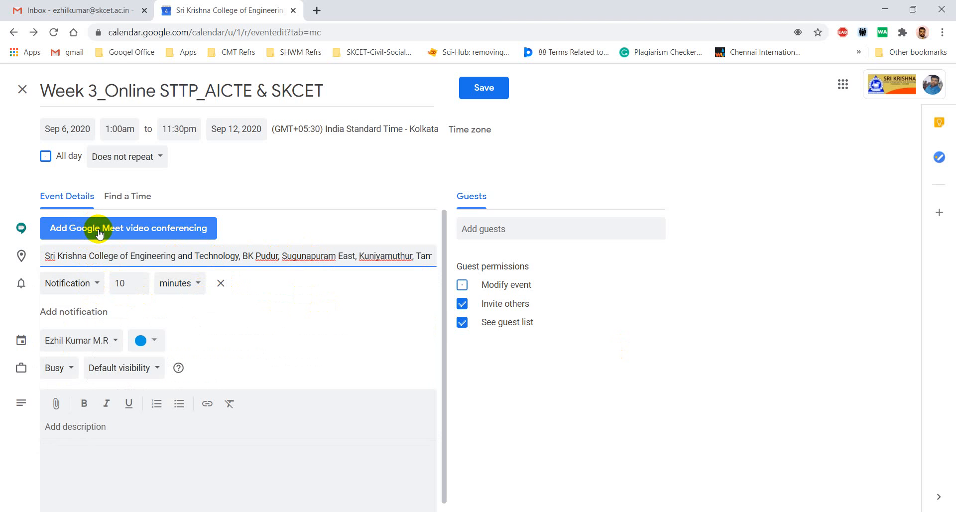
left_click(124, 229)
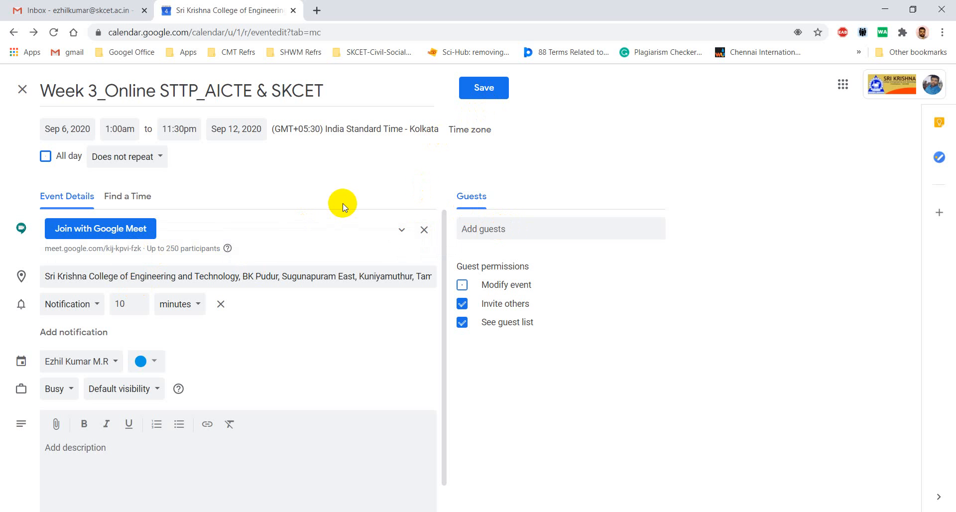
Write the event description "Dear All" followed by "Welcome to the Online STTP funded by AICTE and organized by" on a new line
scroll(122, 396, "down", 1)
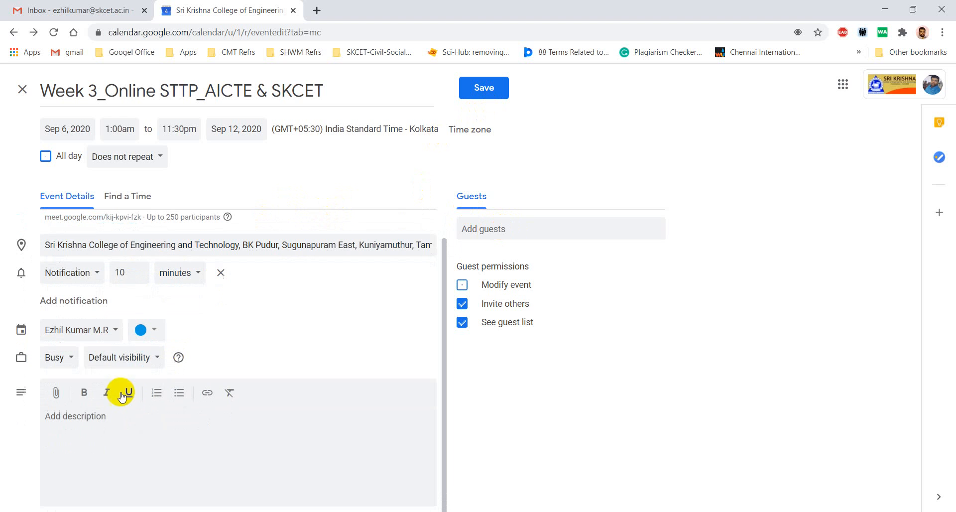
left_click(87, 416)
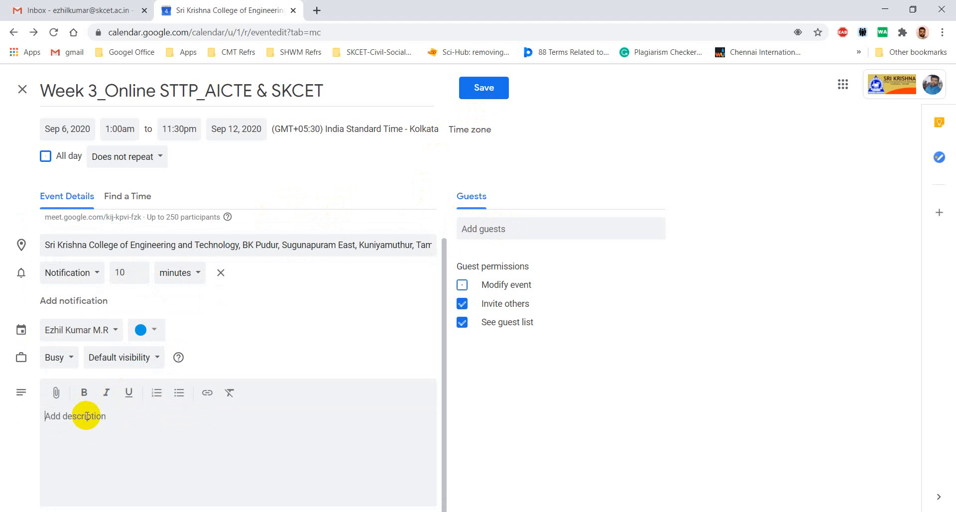
type("Dear All")
key("Return")
type("Welcome")
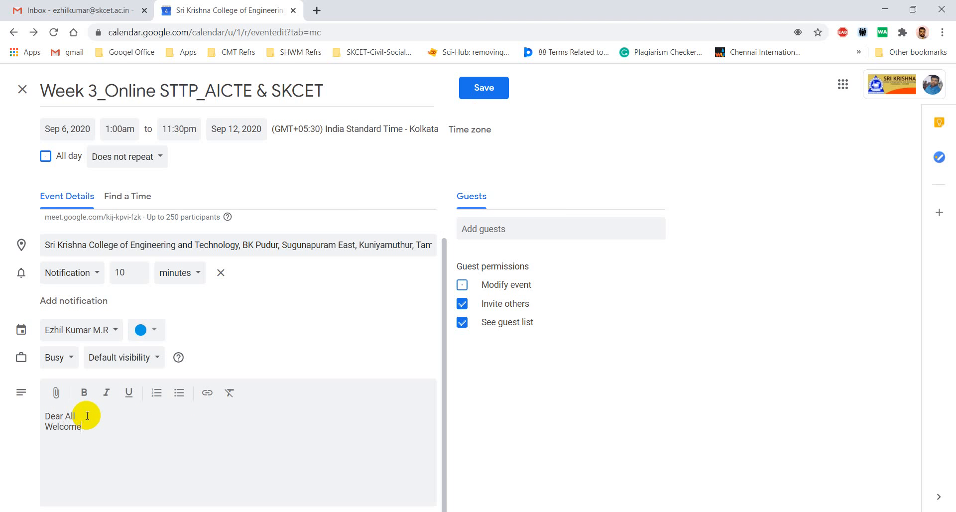
type(" to the Online STTP organized")
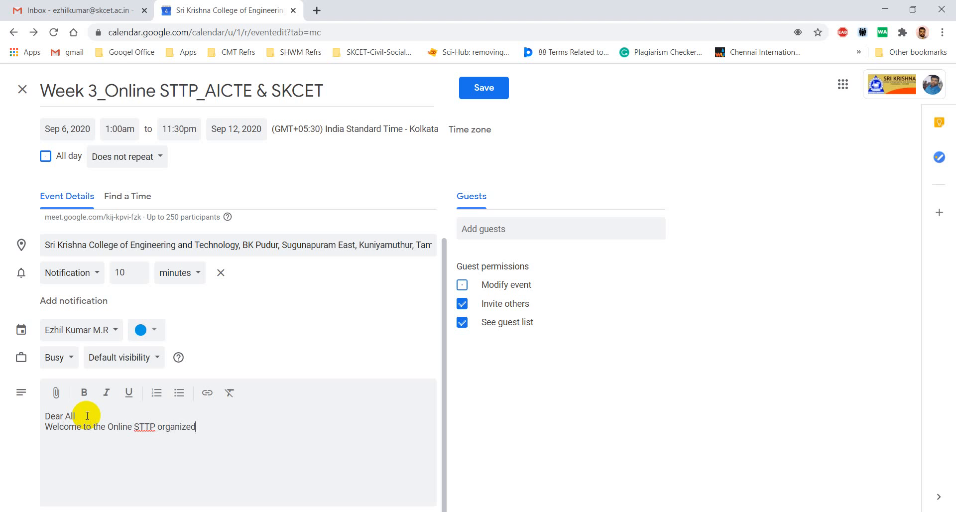
type(" by")
left_click(156, 427)
type("funded ")
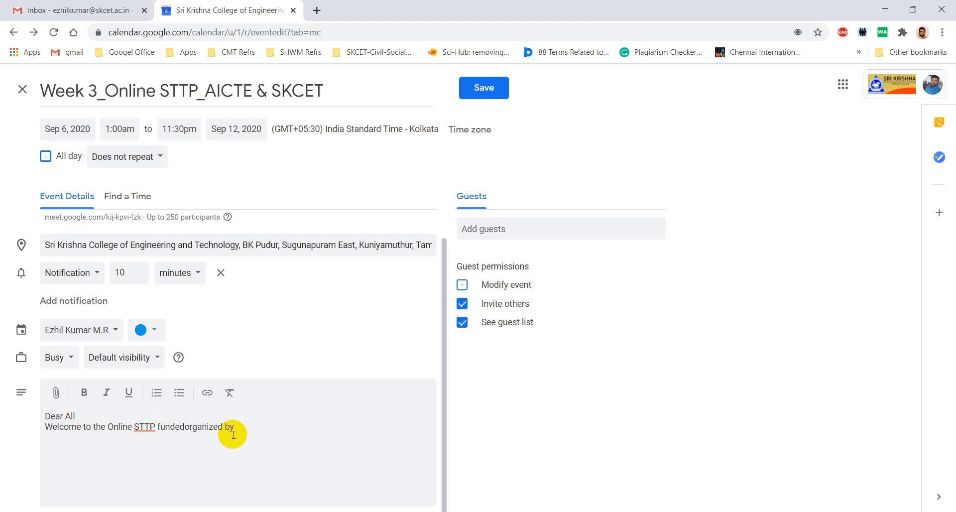
type("by AICTE and")
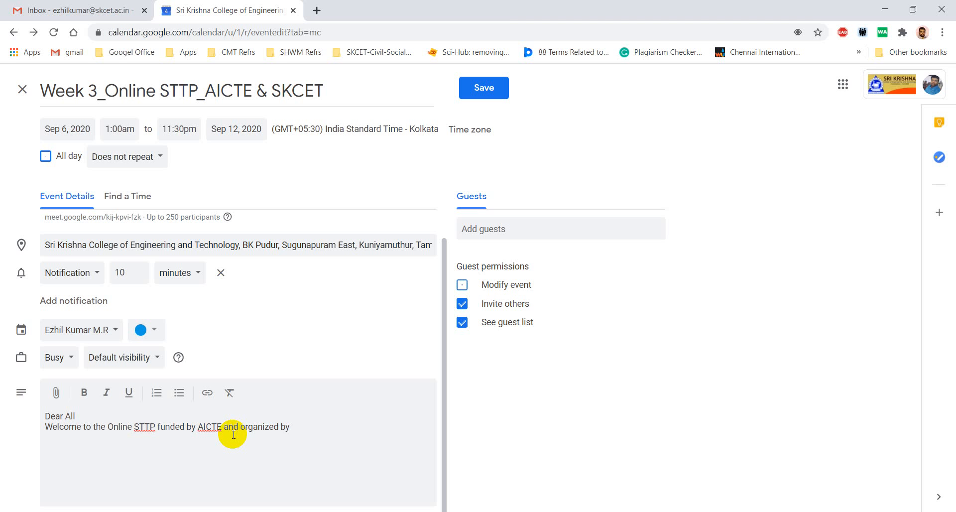
Complete the description with "Sri Krishna College of Engineering and Technology, Coimbatore." and a new line "Please use this link to join"
left_click(322, 427)
type("Sri")
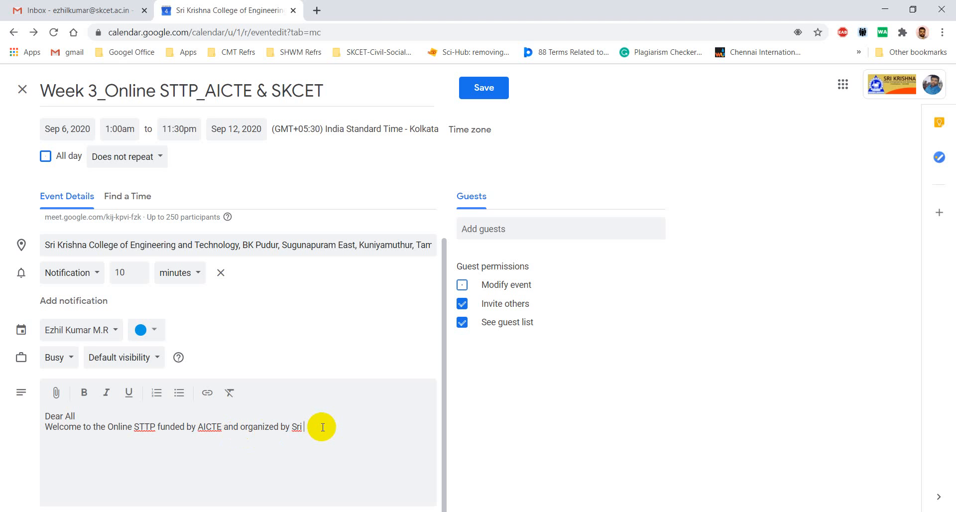
type(" Krishna College of Engineering and Technlo")
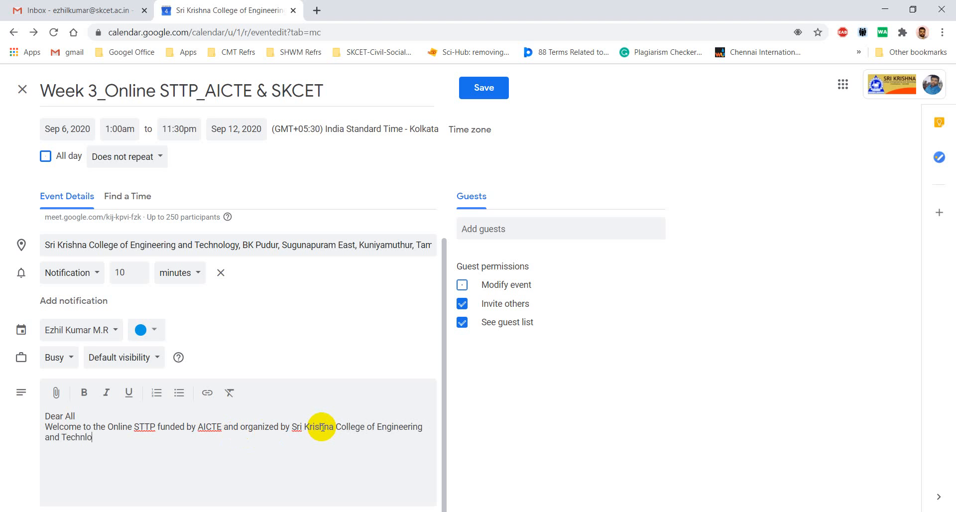
key("BackSpace")
key("BackSpace")
type("ology, Coimbatore. Please use")
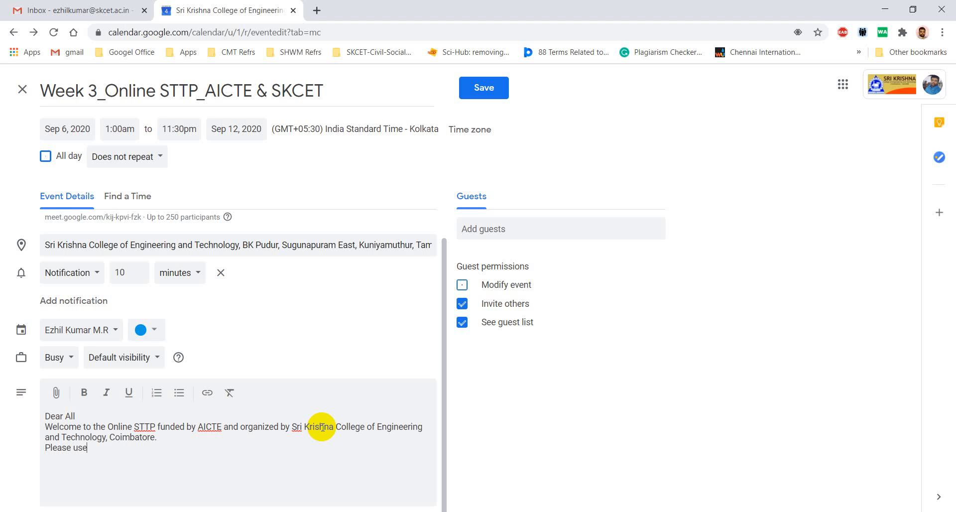
type(" this link to join")
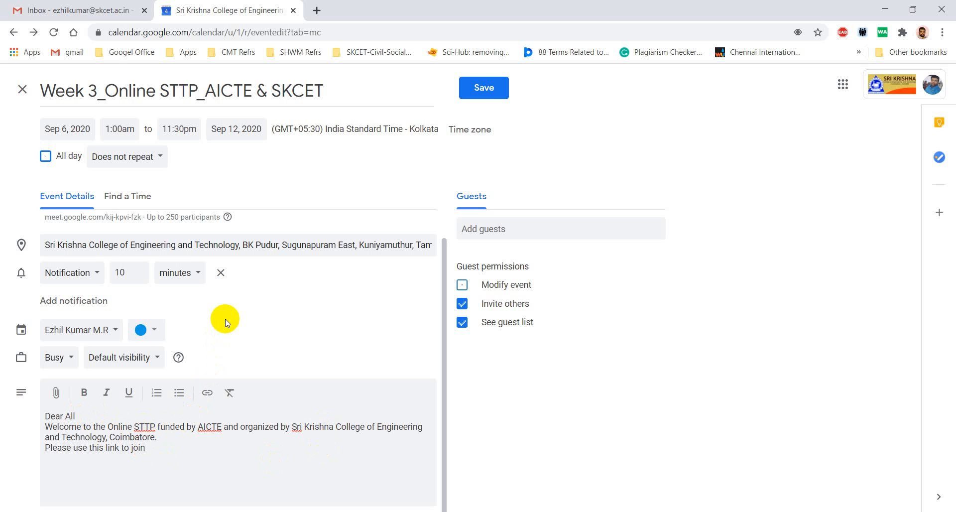
left_click(66, 7)
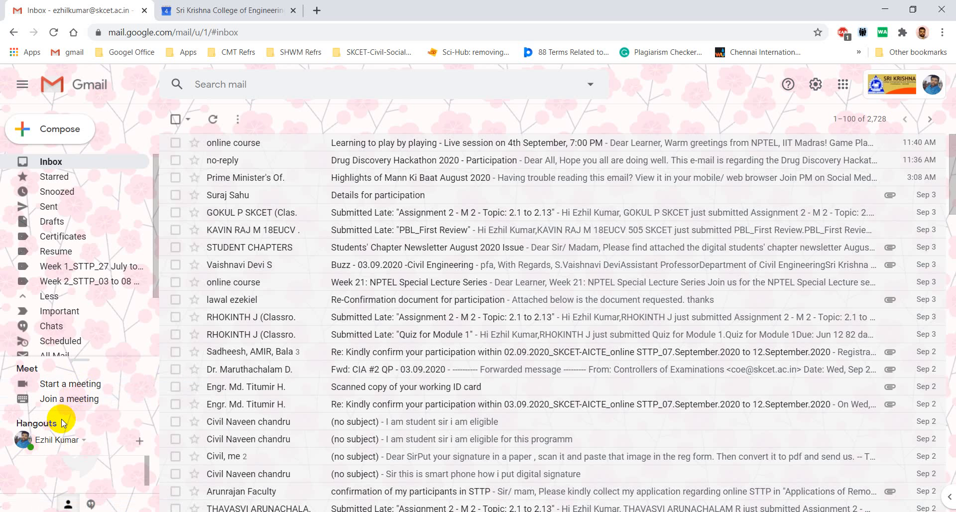
left_click(241, 6)
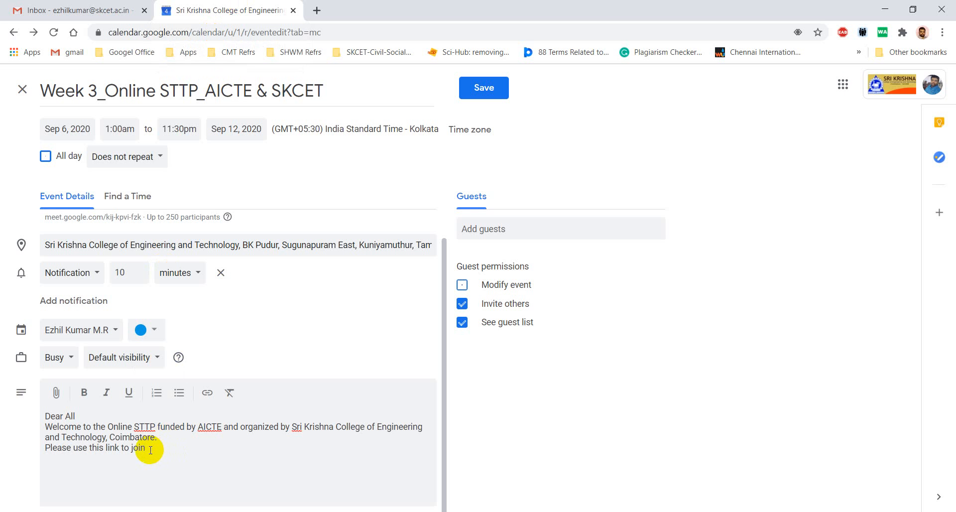
Replace the whole description with "Dear Sir" and a new line "I share this link with you to join us for the online STTP and to deliver"
left_click_drag(146, 448, 44, 414)
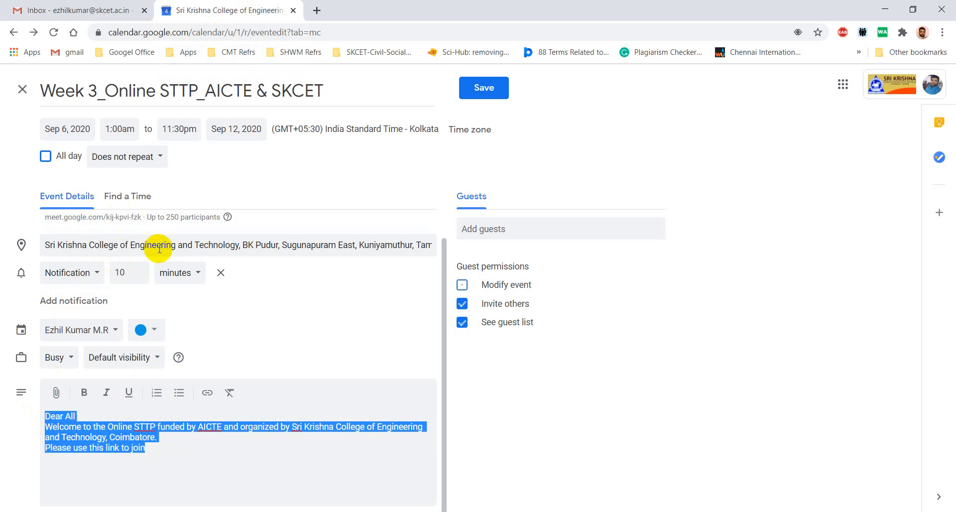
left_click(149, 450)
left_click_drag(150, 449, 40, 412)
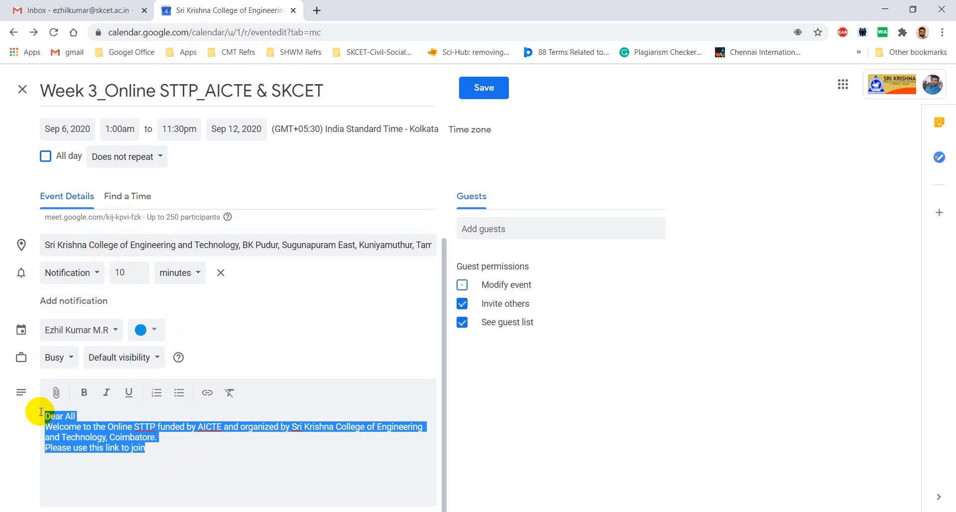
type("Dear")
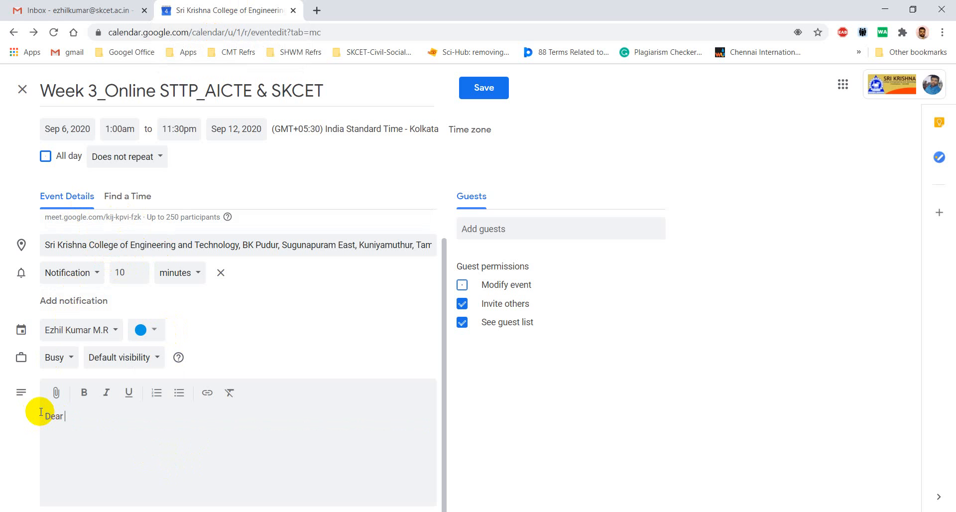
type(" Sir")
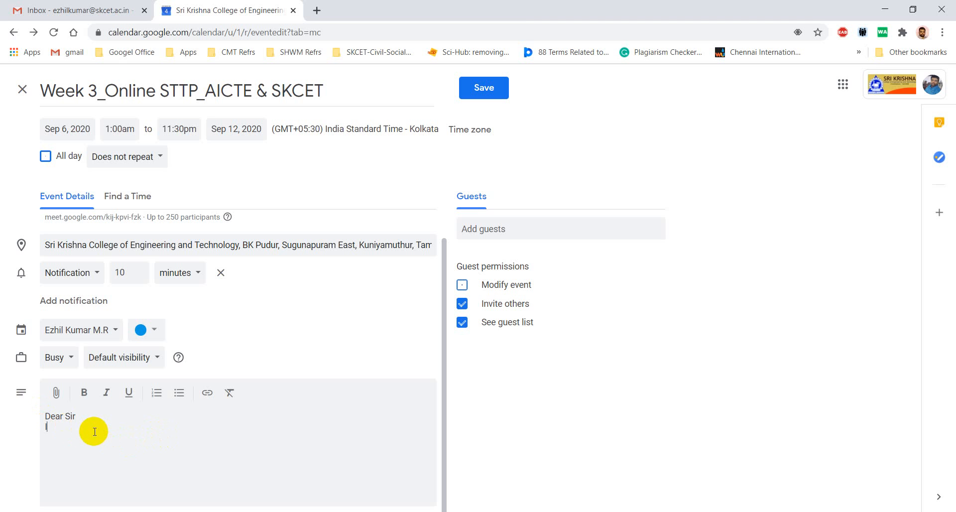
type("share this link with you to join us for the o")
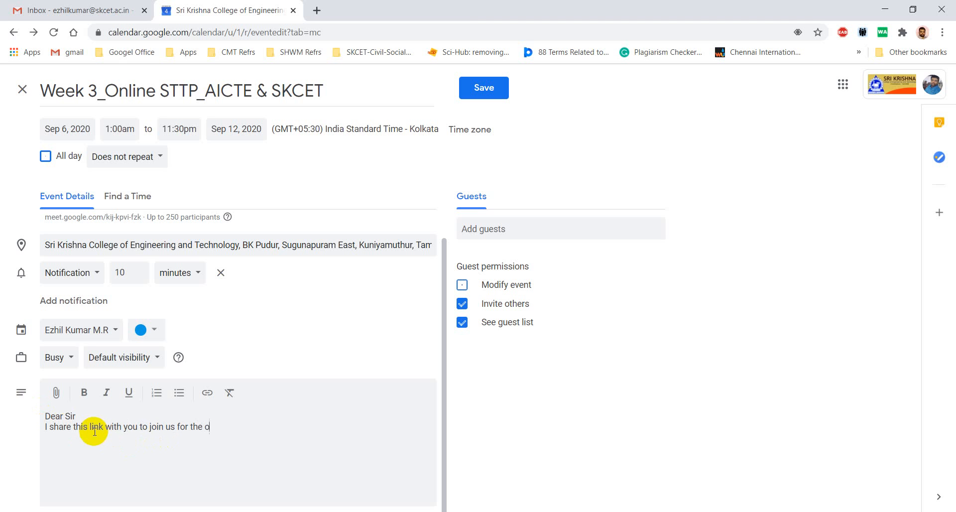
type("nline STTP and to deliver")
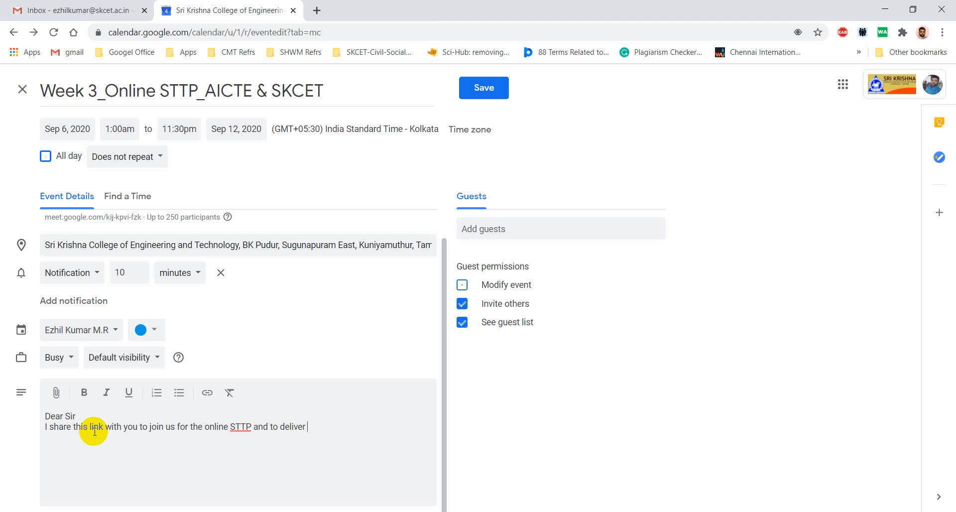
Finish the description sentence with "your lecture as per the schedule provided to you." and close with "Thank You" on its own line
type(" your lecture")
type(" in")
key("BackSpace")
key("BackSpace")
type("as per the schedule")
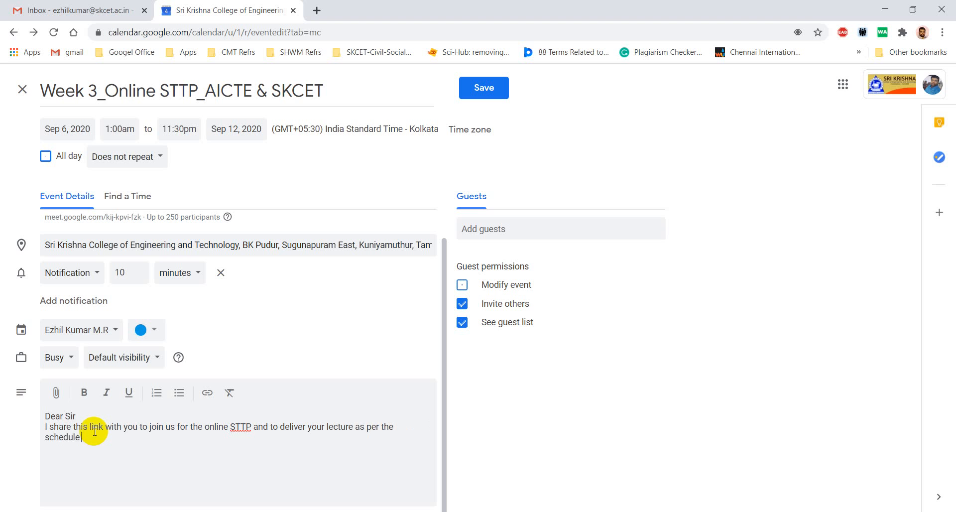
type(" provided")
type(" to you. ")
type("Thank")
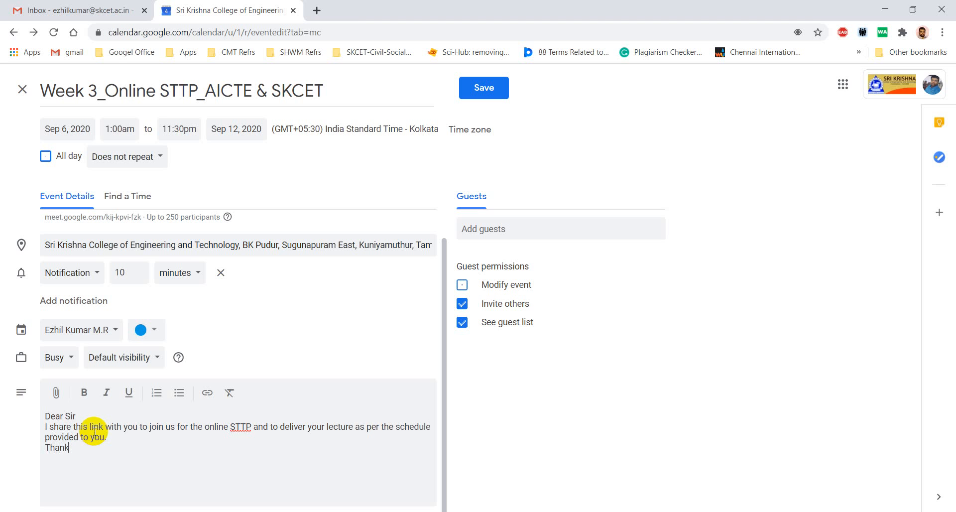
type(" You")
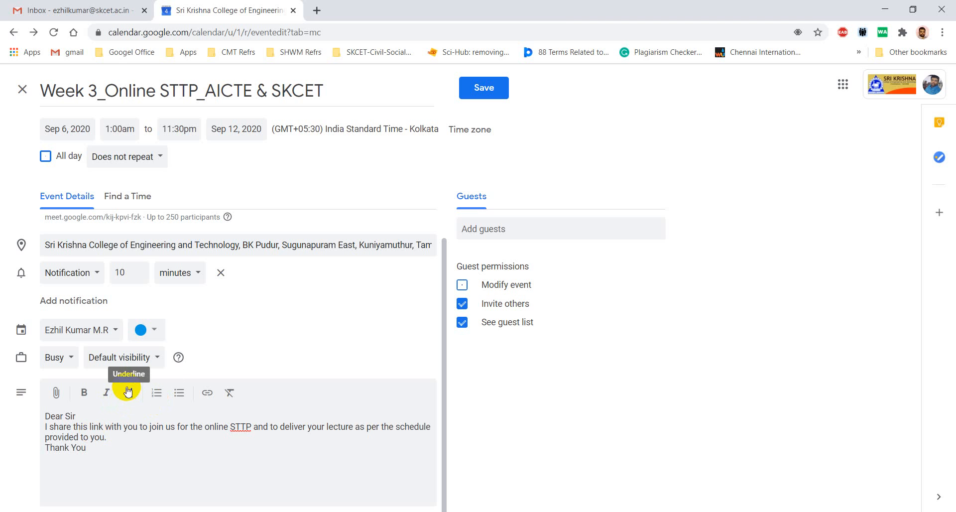
Keep the event's availability as Busy and save the event
left_click(59, 360)
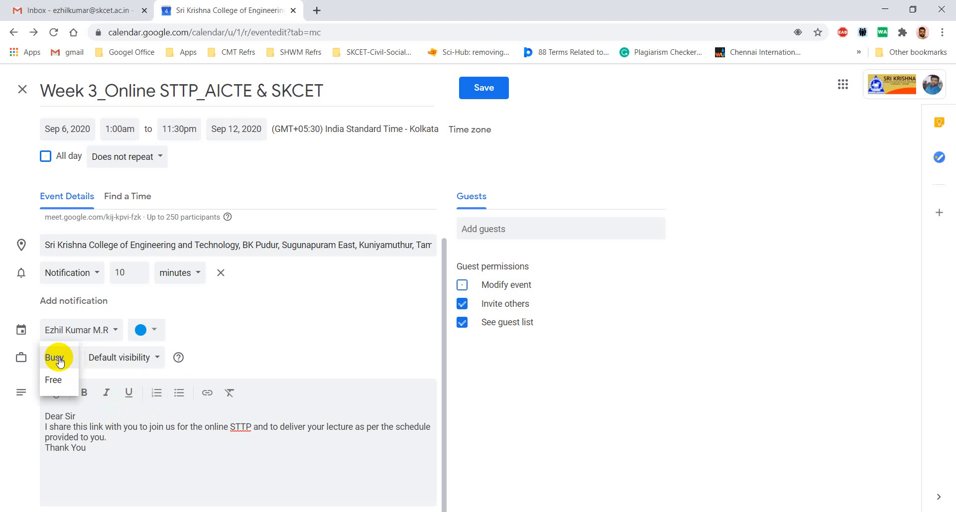
left_click(58, 358)
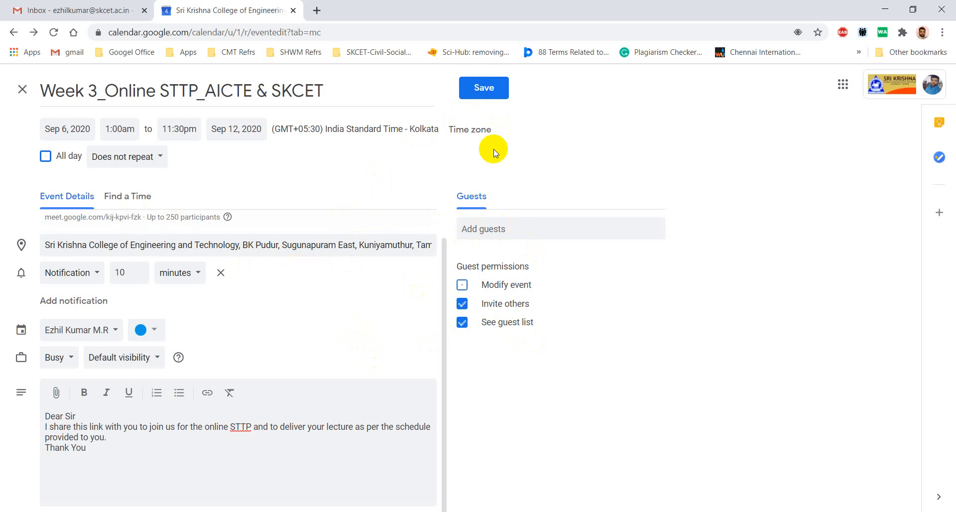
left_click(488, 92)
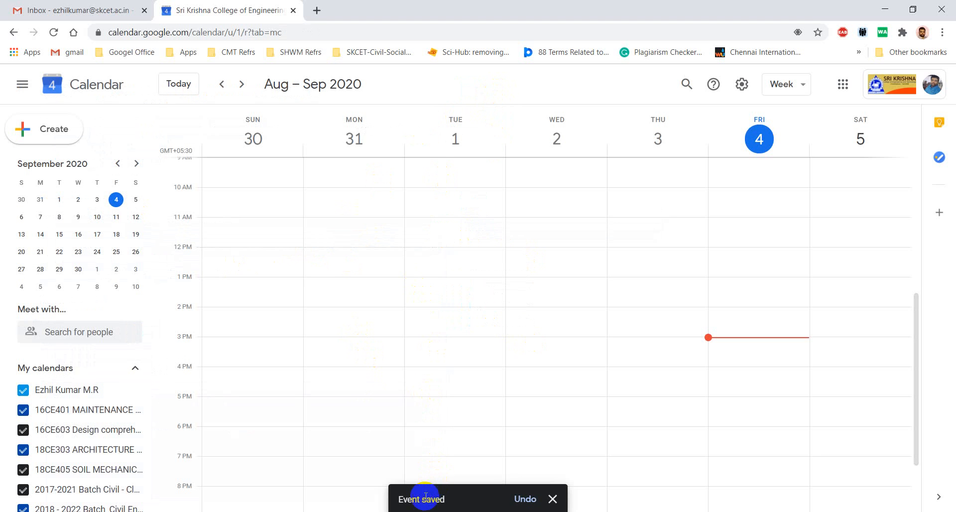
Go to the week of September 6, 2020 and open the details of the Week 3_Online STTP_AICTE & SKCET event
left_click(552, 498)
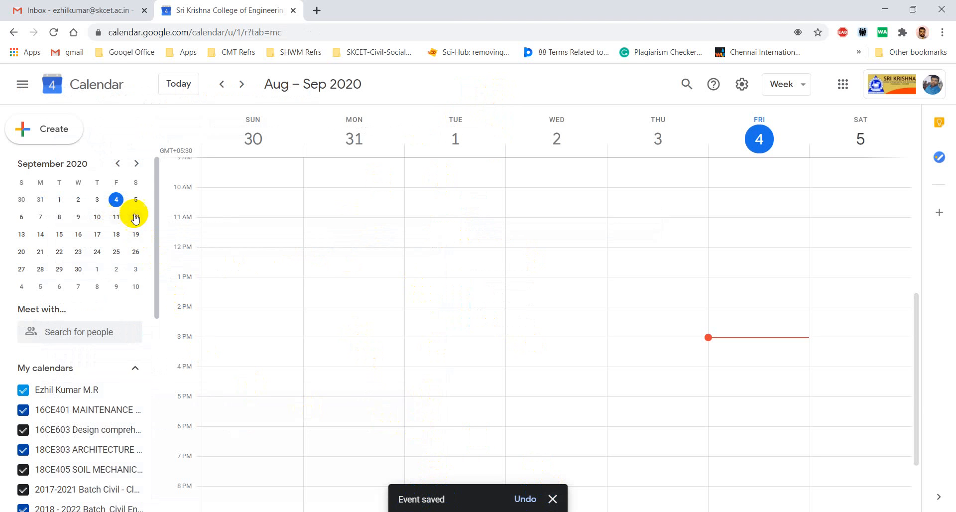
left_click(22, 216)
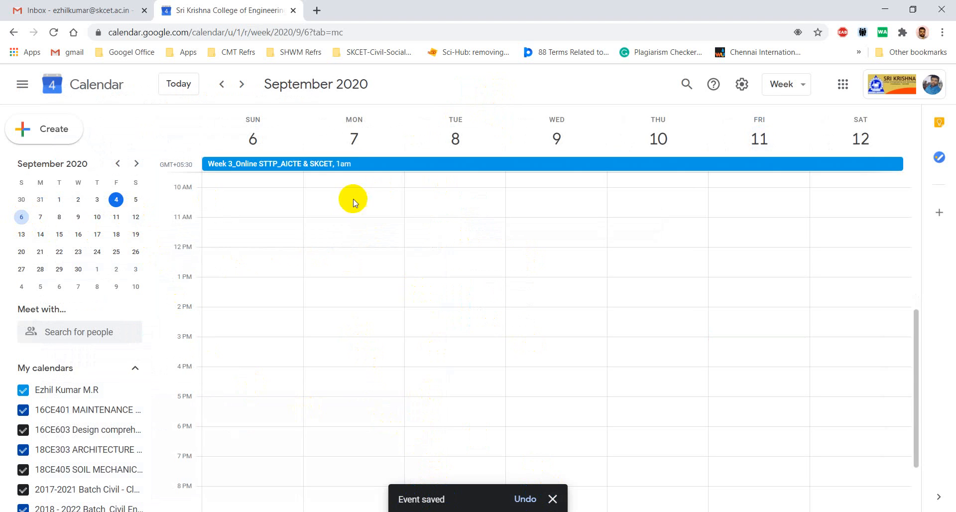
left_click(380, 164)
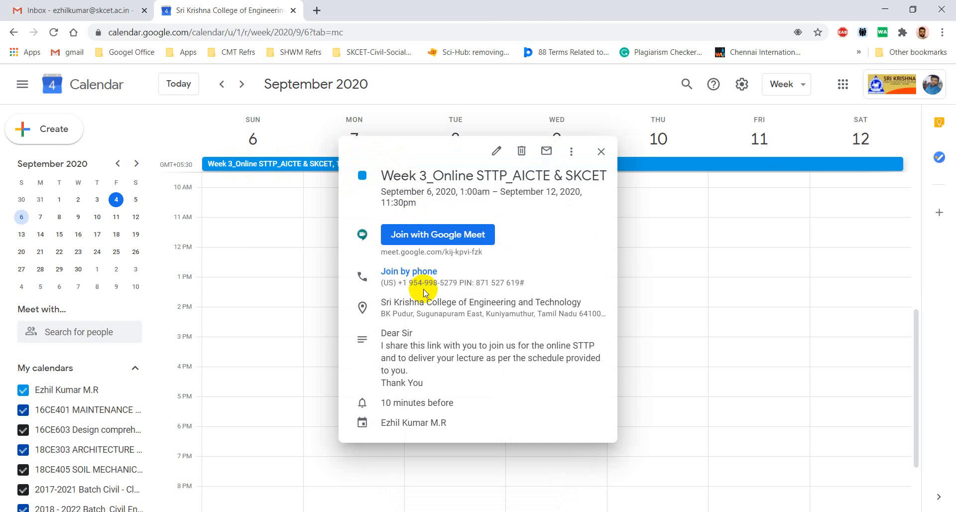
Open the event's Google Meet page and bookmark it in the Bookmarks bar folder
left_click(432, 240)
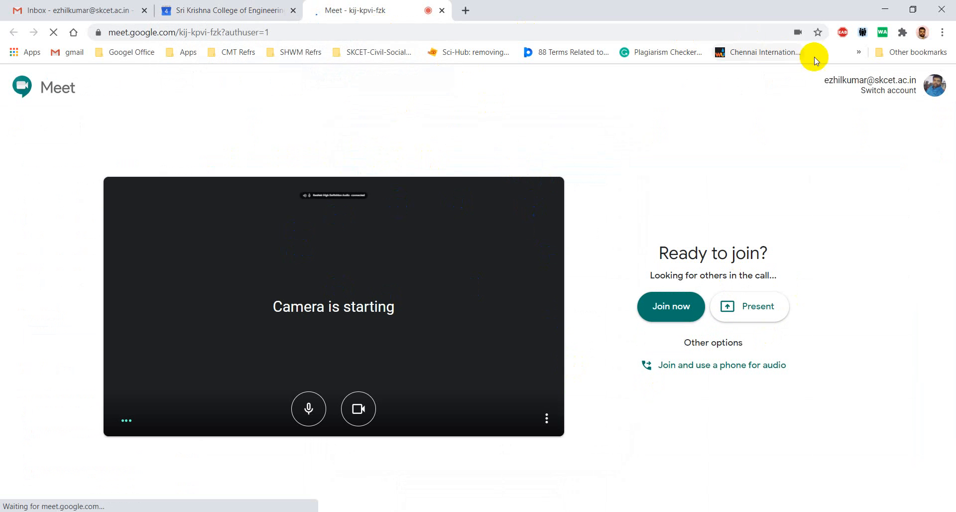
left_click(820, 35)
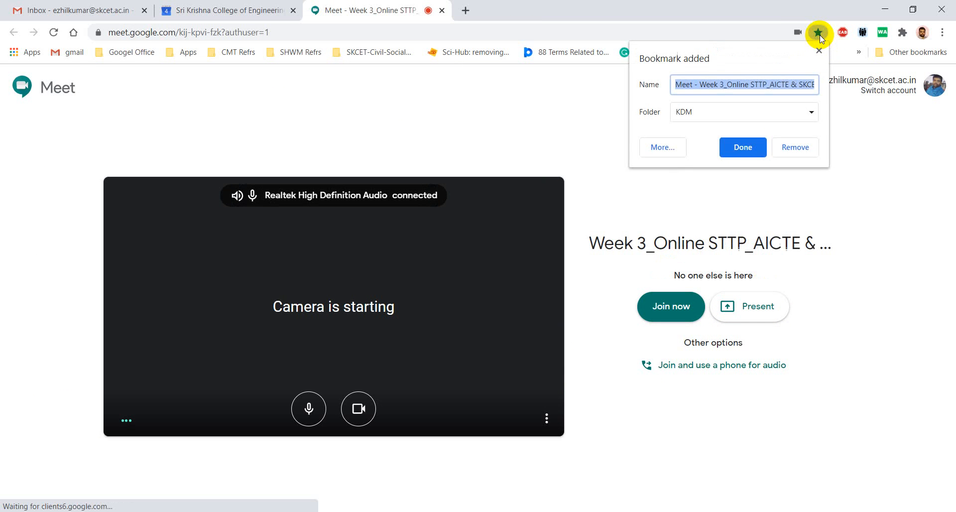
left_click(811, 114)
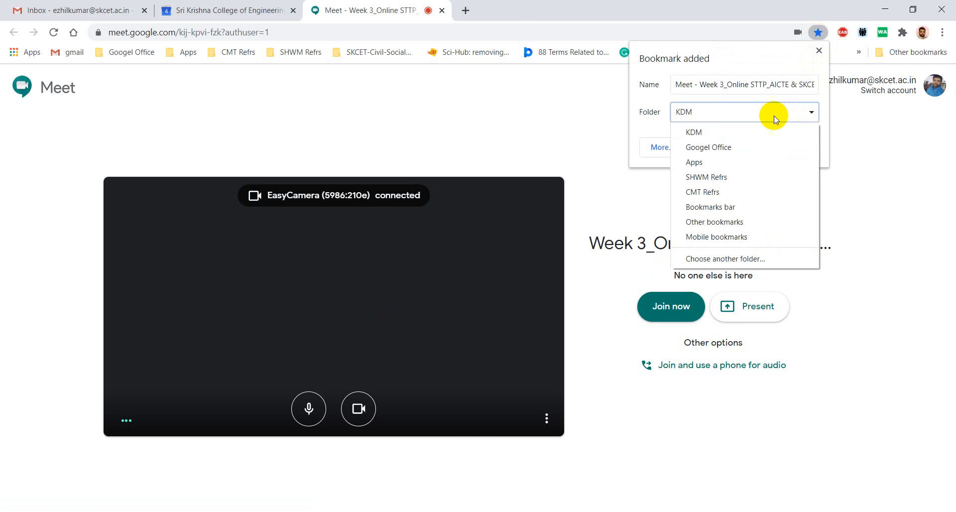
left_click(740, 208)
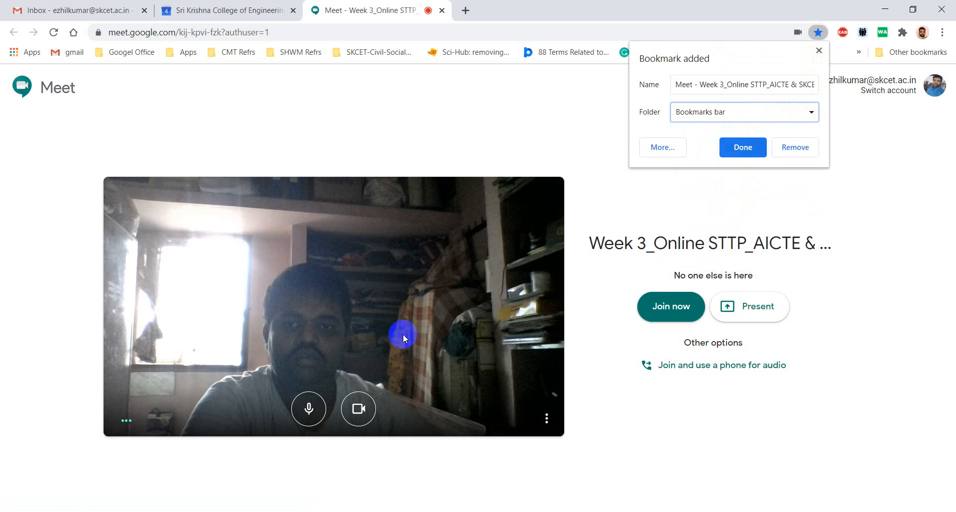
Turn off the microphone and the camera for the meeting, closing the bookmark settings
left_click(308, 408)
left_click(358, 407)
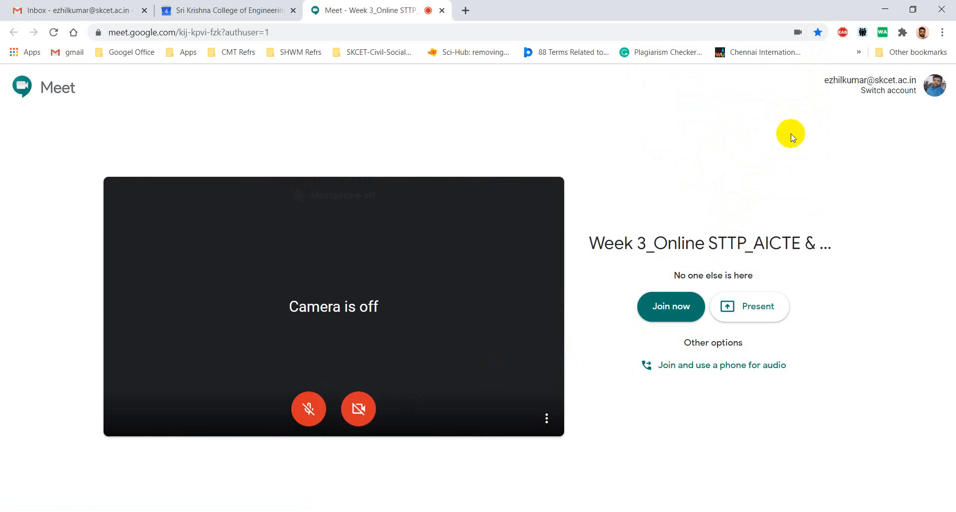
Check the meeting's entry among the hidden bookmarks, then replace the Meet page with a new blank tab
left_click(861, 53)
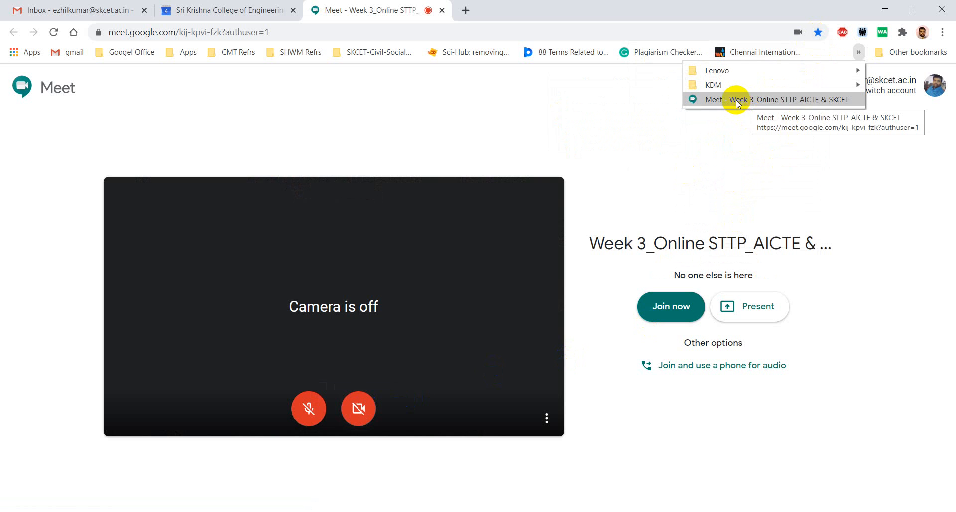
left_click(443, 11)
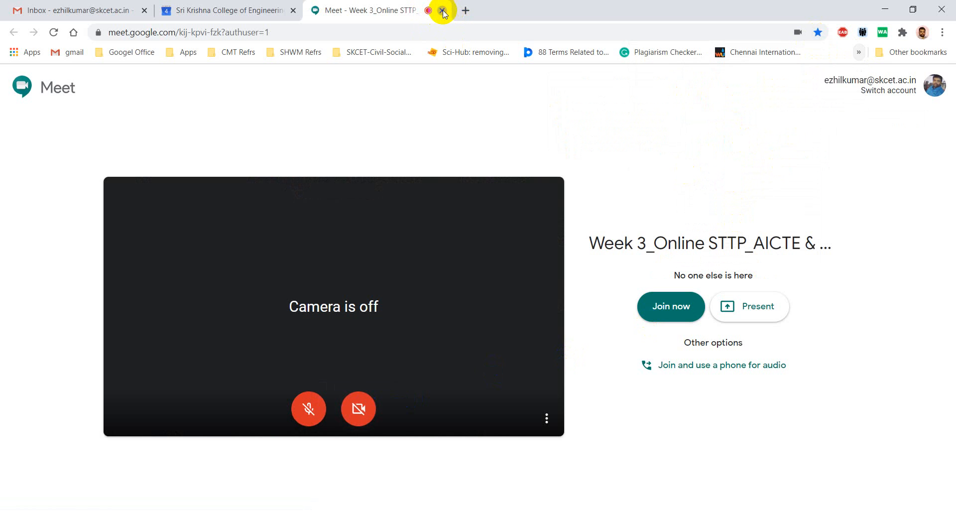
left_click(443, 11)
left_click(316, 11)
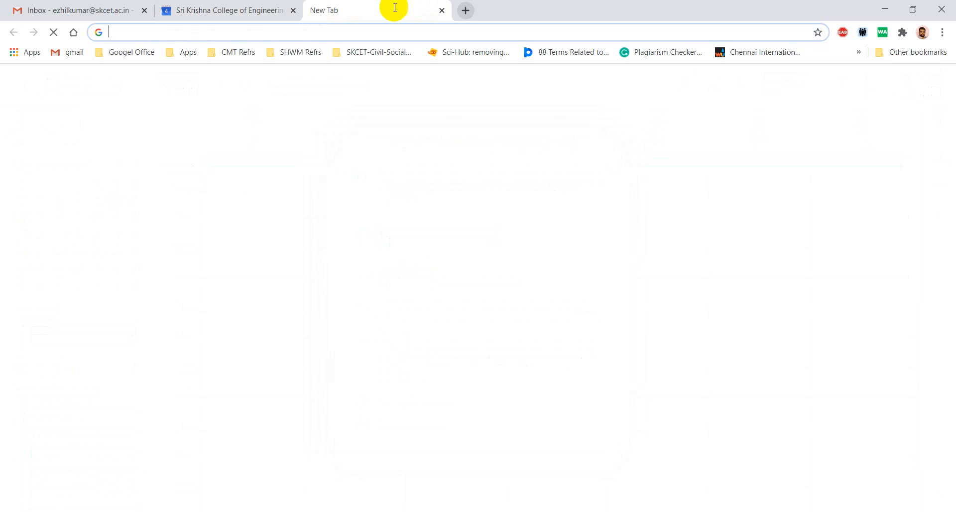
Open the bookmarked Week 3_Online STTP_AICTE & SKCET meeting and turn off its microphone and camera
left_click(858, 53)
left_click(742, 98)
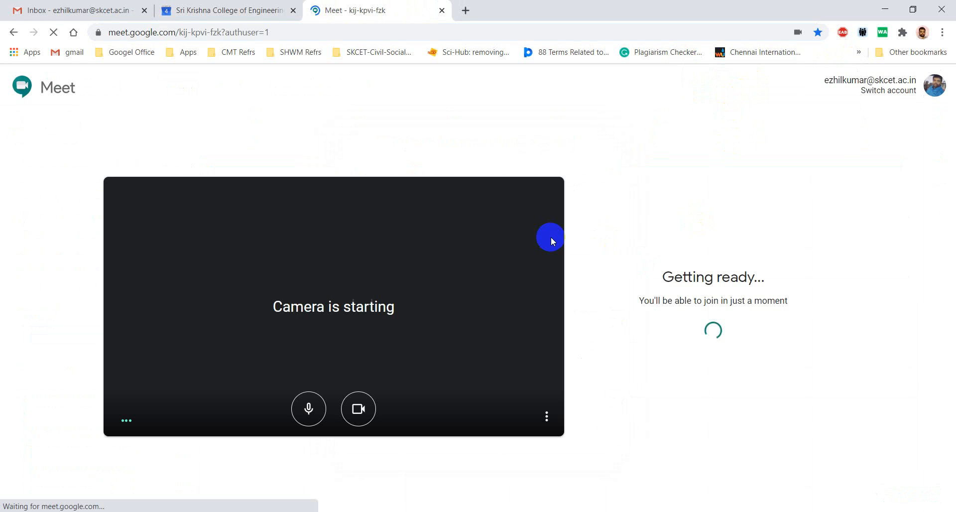
left_click(308, 410)
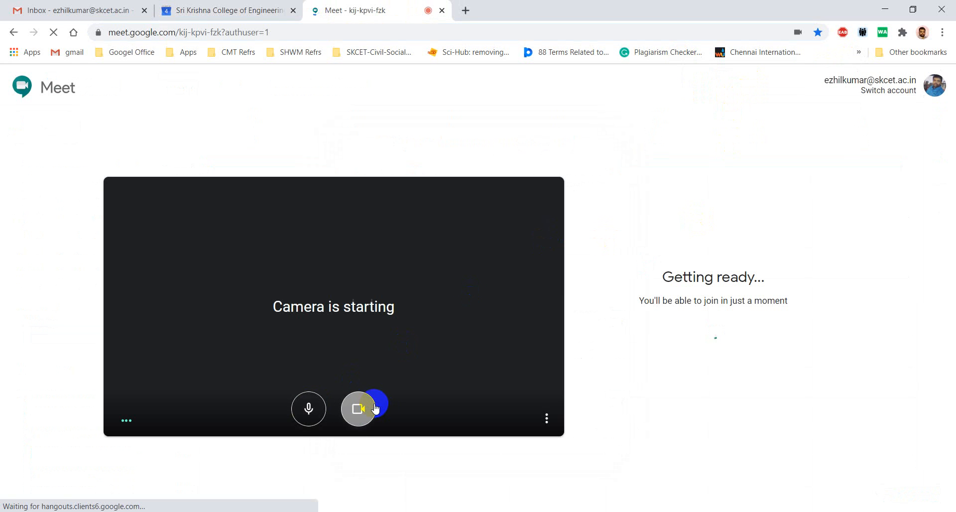
left_click(359, 409)
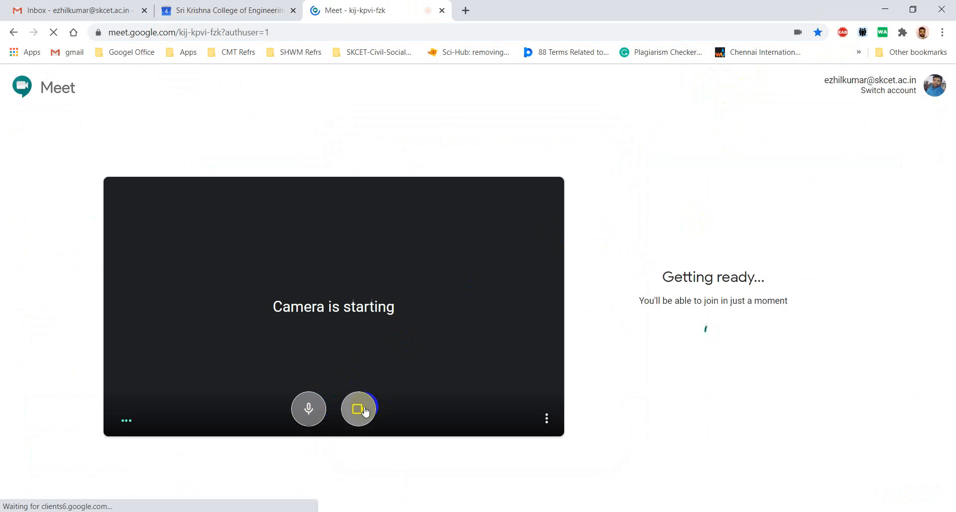
left_click(308, 409)
left_click(358, 410)
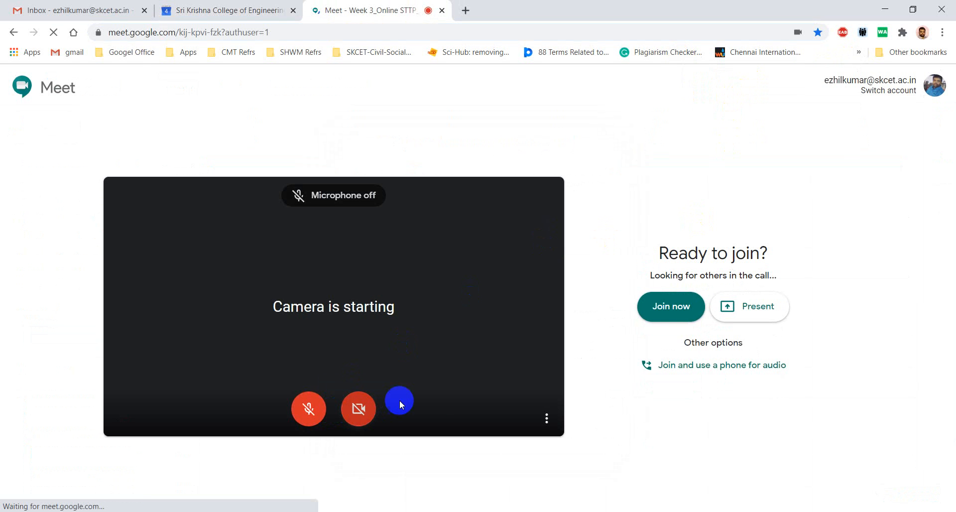
Join the Week 3 meeting and leave the call again
left_click(669, 308)
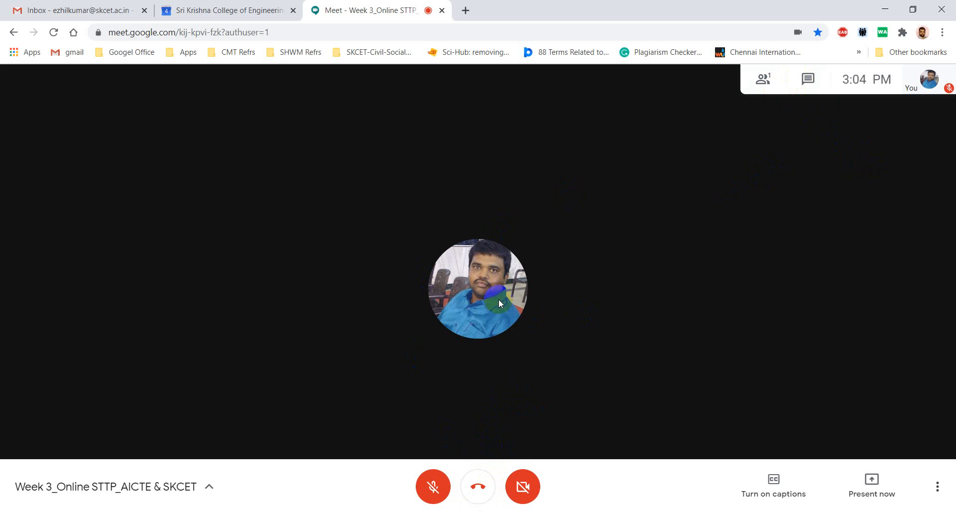
left_click(485, 492)
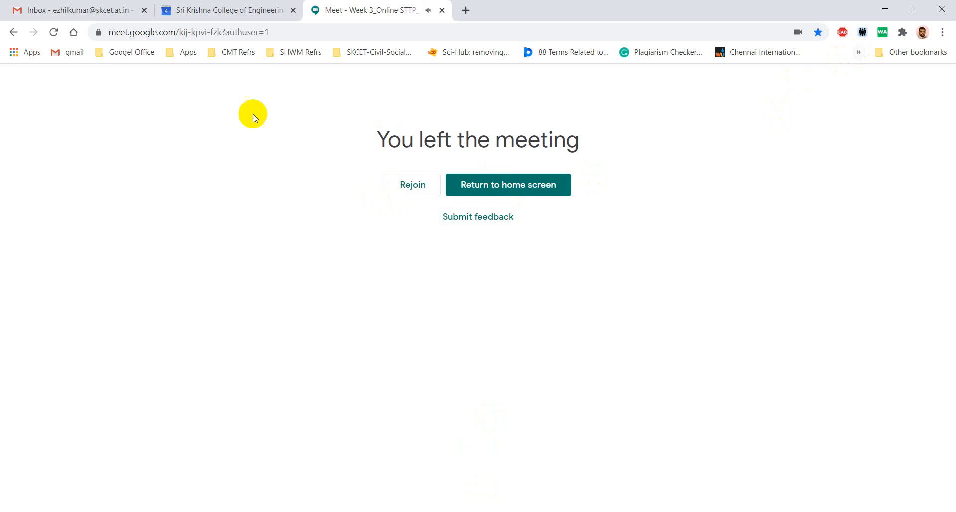
Reopen the Week 3 meeting from its hidden bookmark and turn off the microphone and camera before joining
left_click(210, 11)
left_click(31, 8)
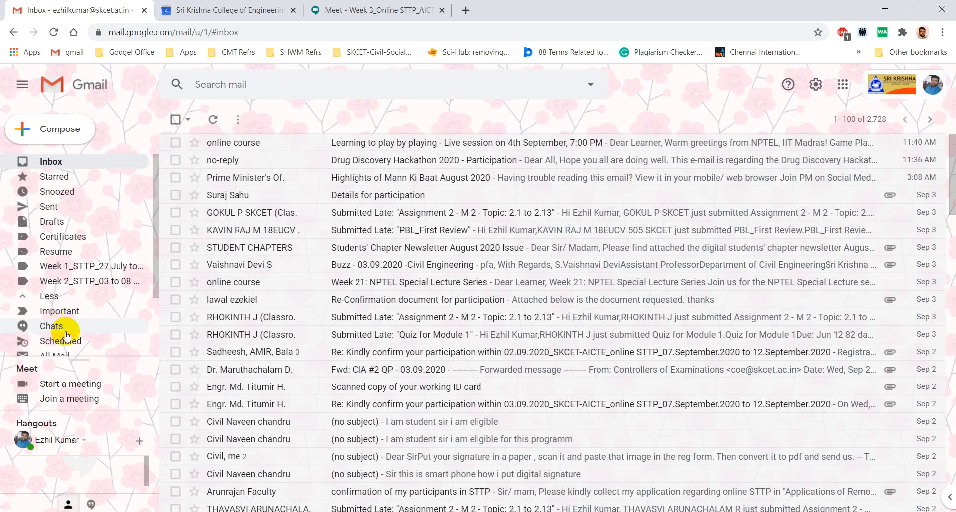
left_click(394, 10)
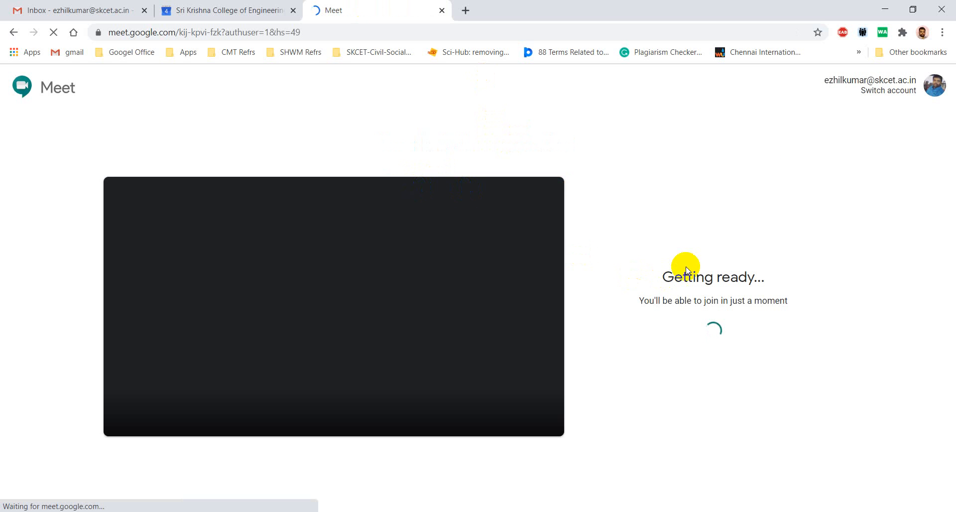
left_click(858, 53)
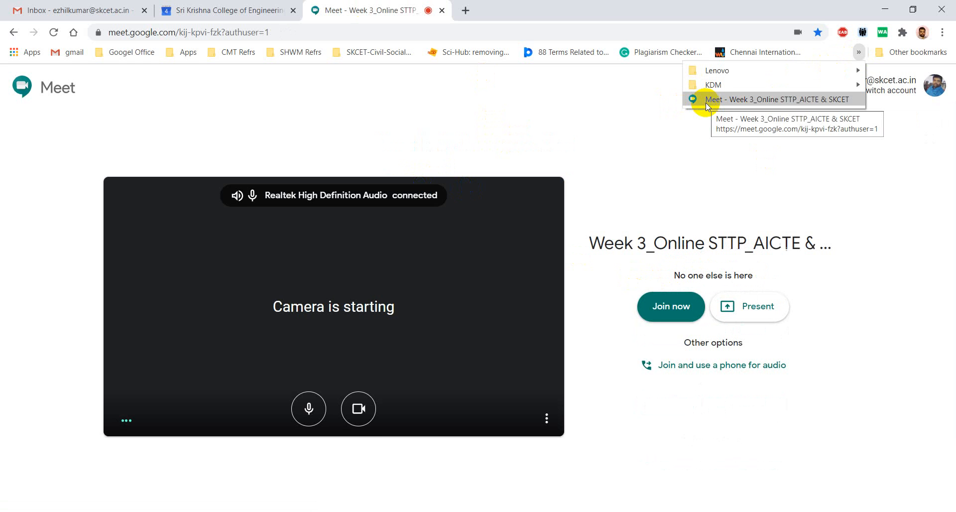
left_click(310, 408)
left_click(361, 406)
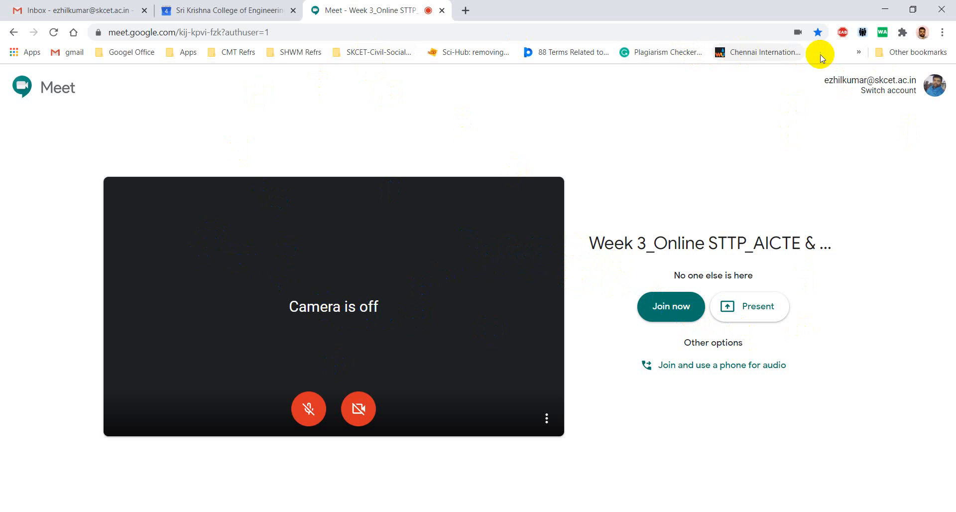
Check the hidden bookmarks, and highlight the Google Meet link in the Week 3 event's calendar details before closing them
left_click(858, 52)
left_click(657, 166)
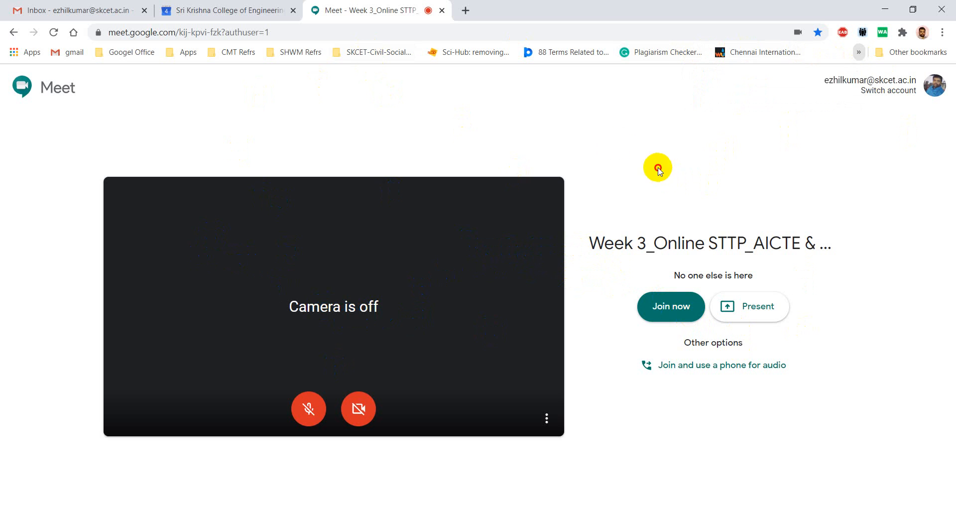
left_click(222, 10)
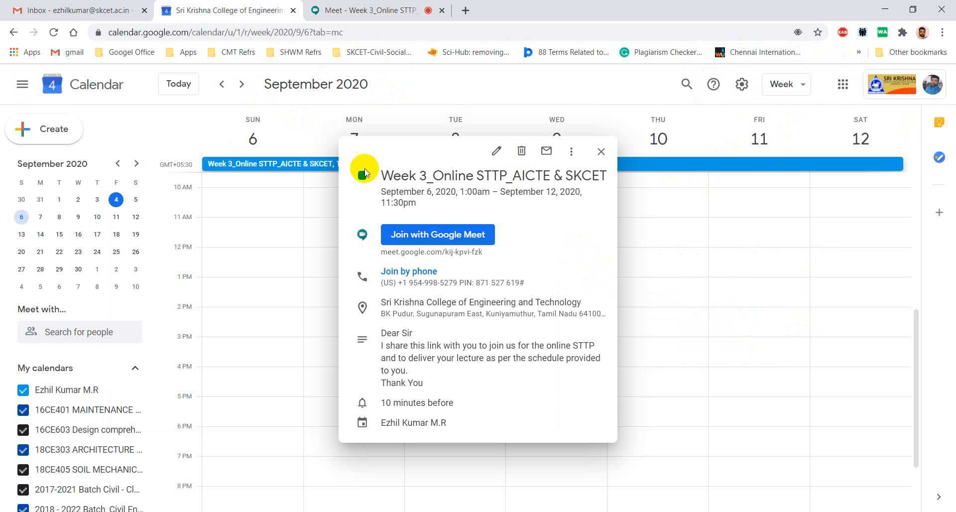
mouse_move(381, 255)
left_mouse_down()
mouse_move(427, 254)
mouse_move(381, 253)
left_mouse_up()
triple_click(382, 254)
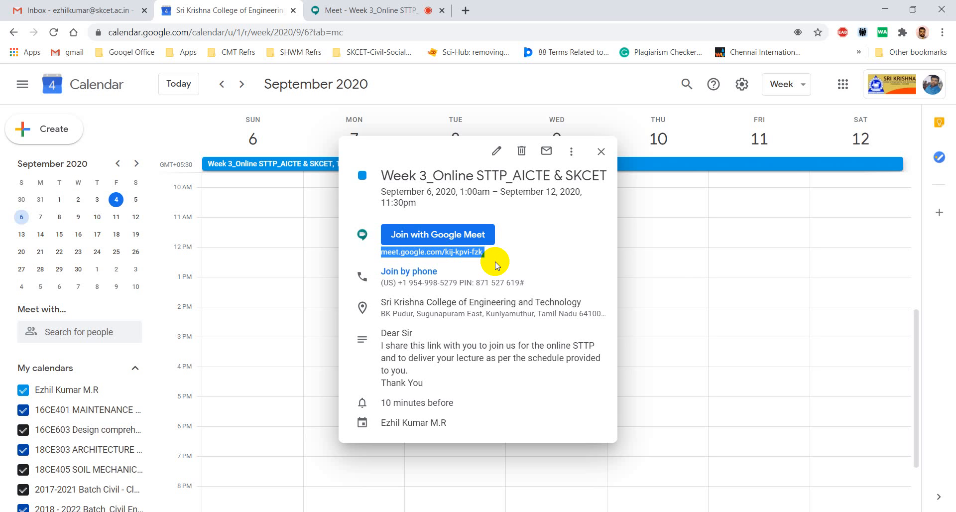
left_click(662, 259)
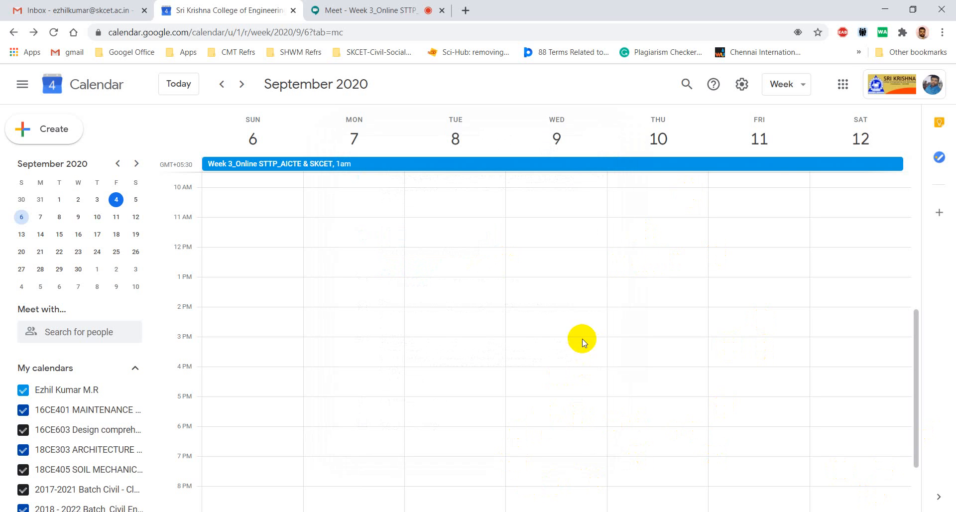
left_click(521, 442)
left_click(550, 511)
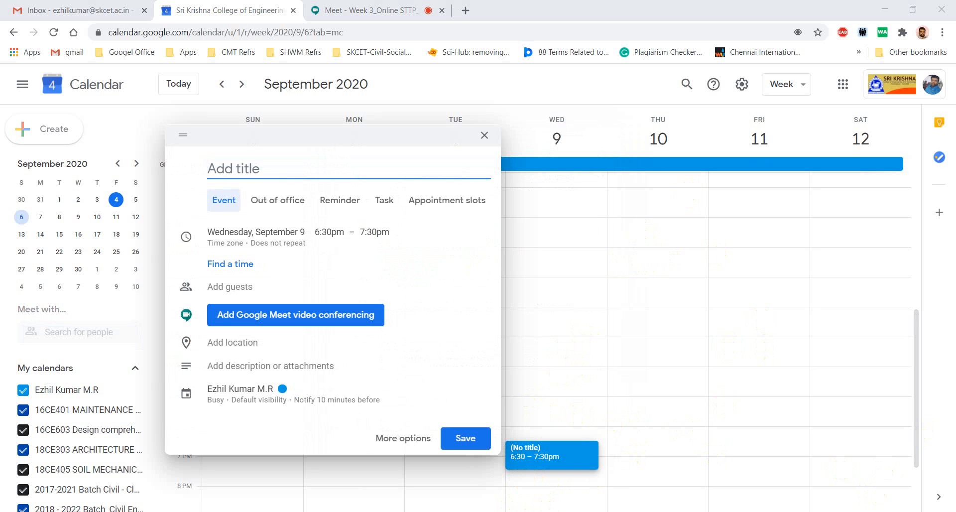